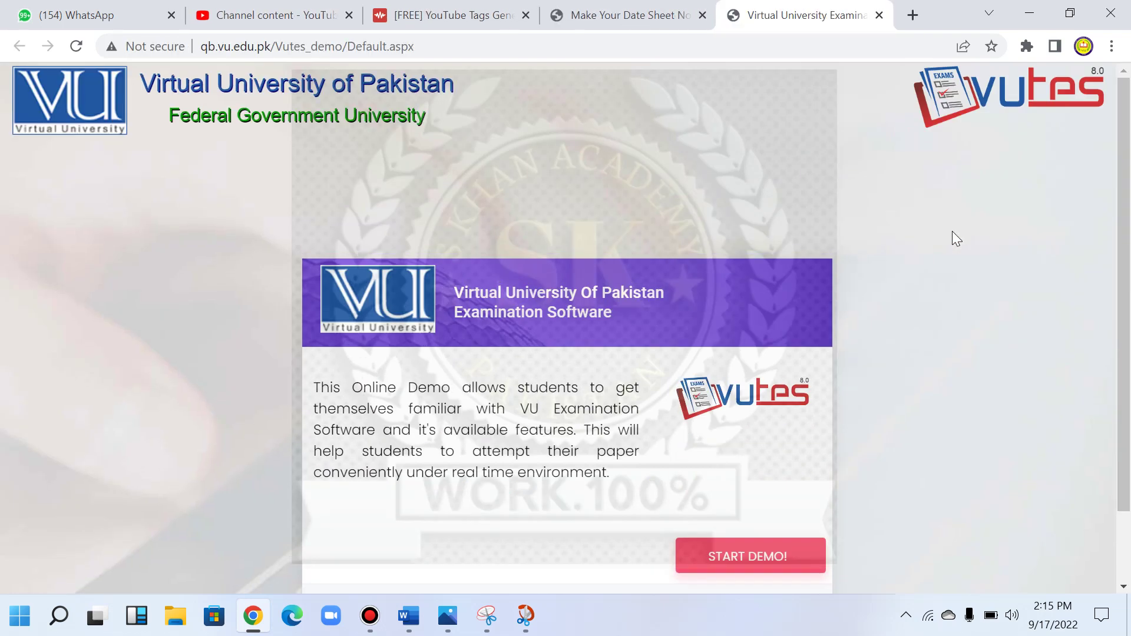
Start the online exam demo and log in with the prefilled guest account
scroll(532, 281, "down", 2)
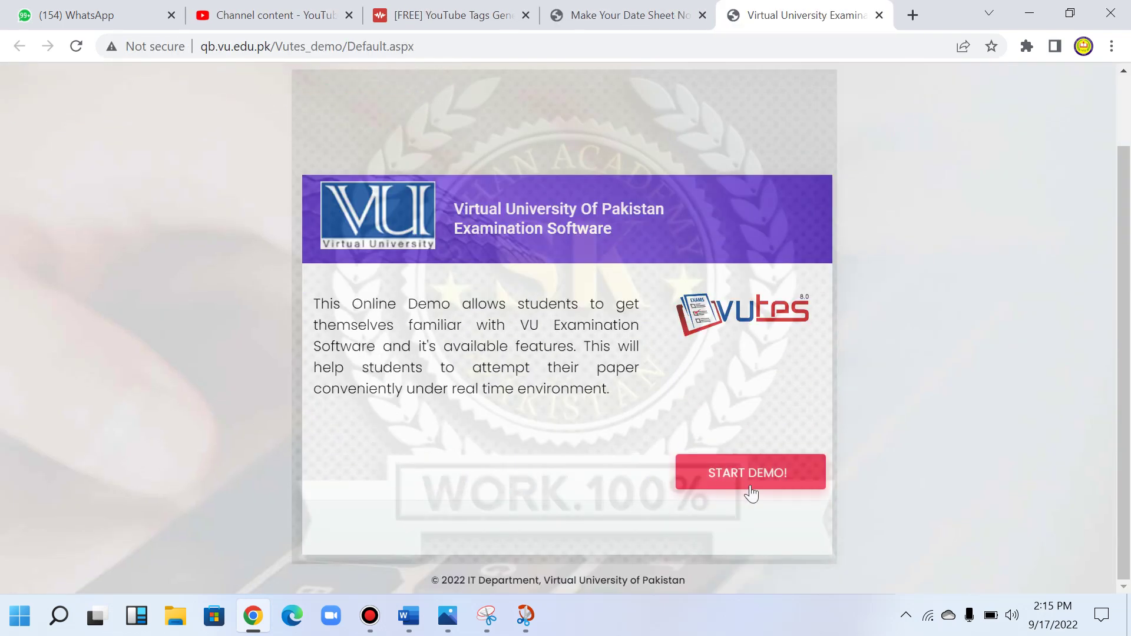
left_click(751, 484)
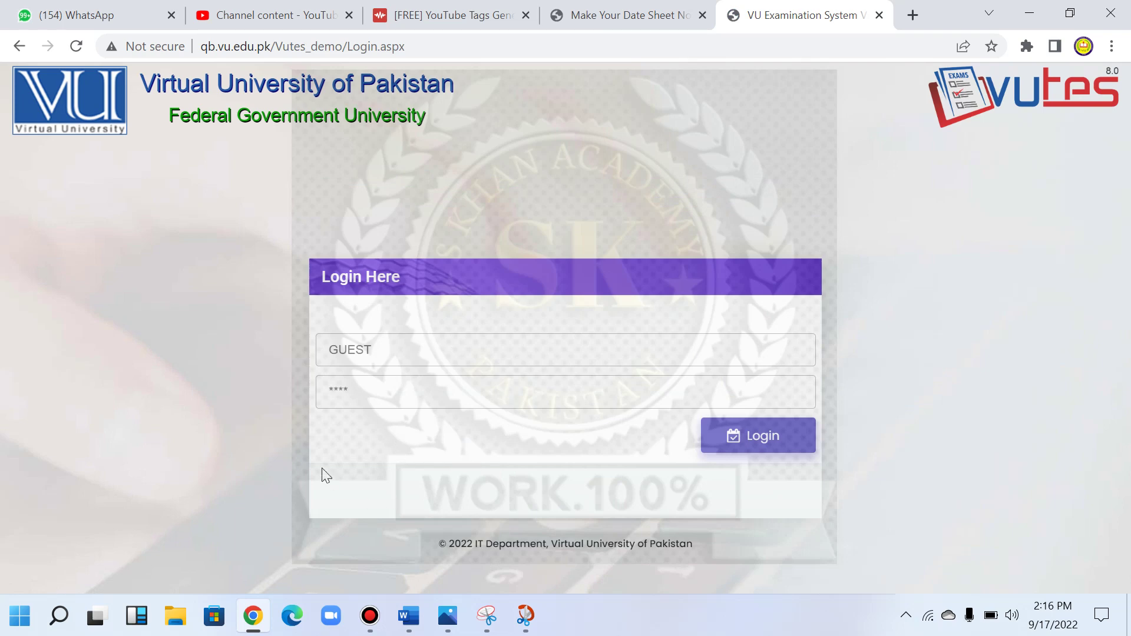
left_click(749, 437)
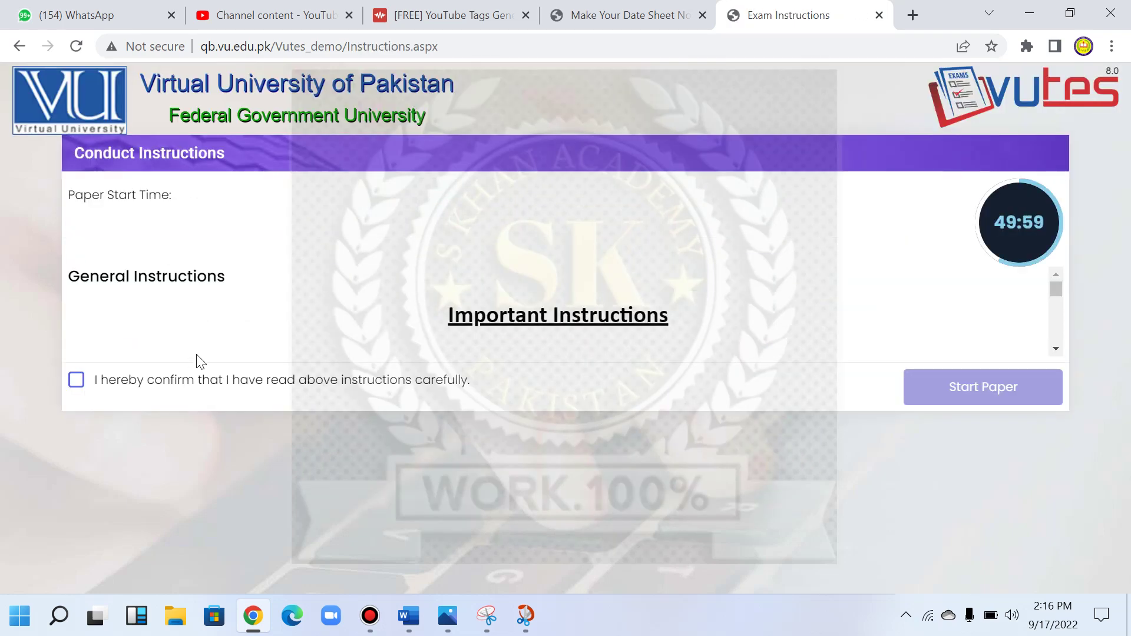
Read through the general exam instructions, confirm that they have been read carefully, and start the paper
scroll(418, 356, "down", 3)
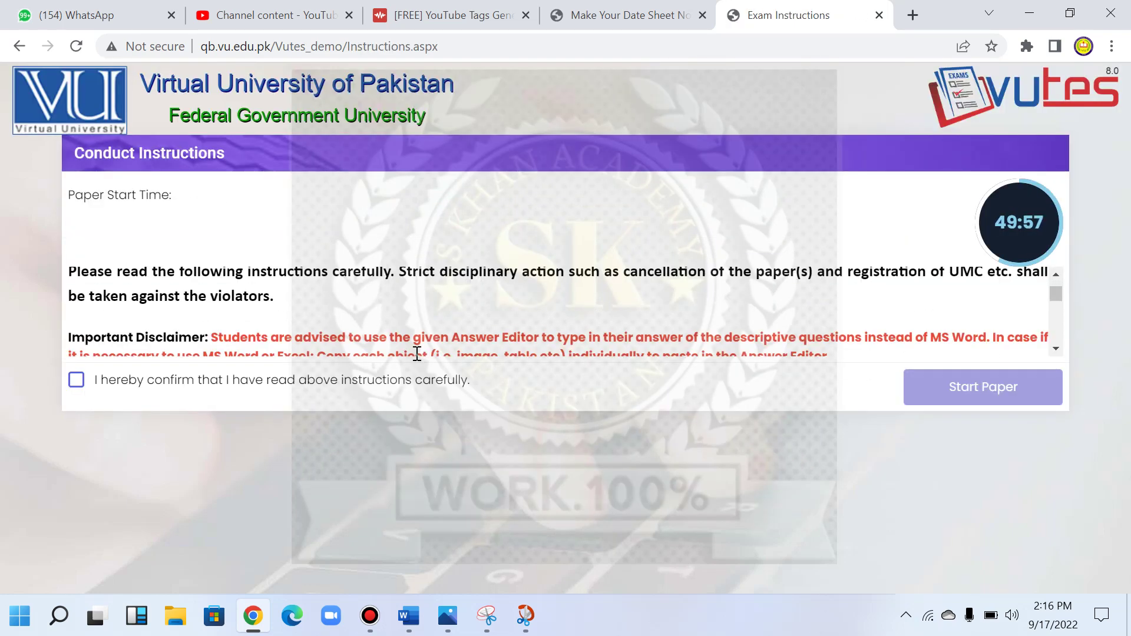
scroll(420, 360, "down", 1)
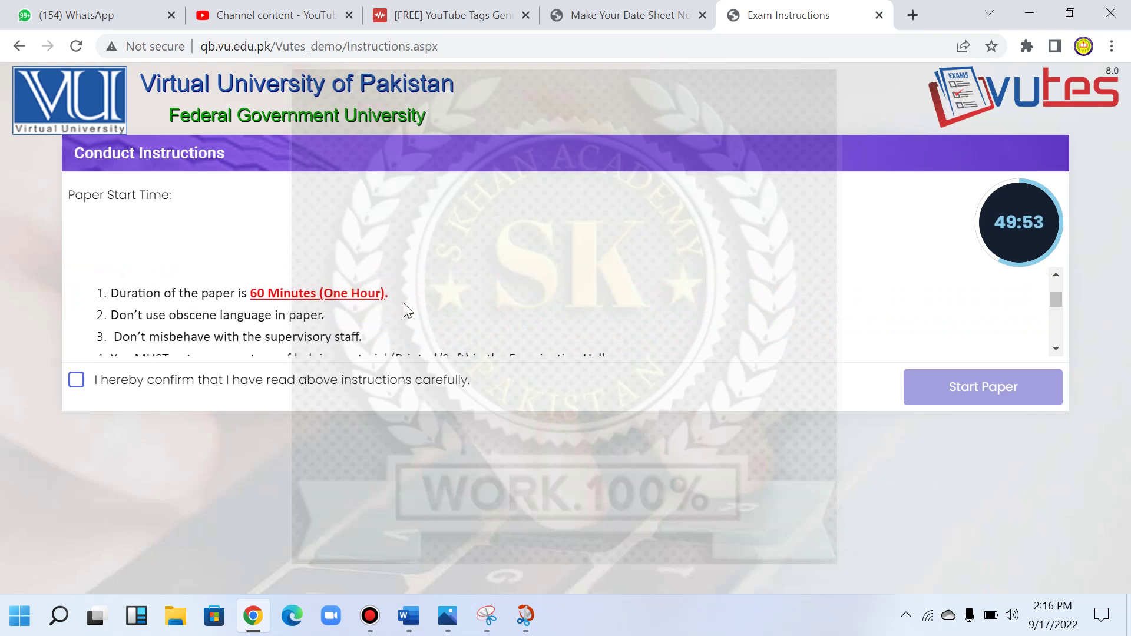
scroll(405, 303, "down", 3)
scroll(405, 304, "down", 2)
scroll(406, 306, "down", 1)
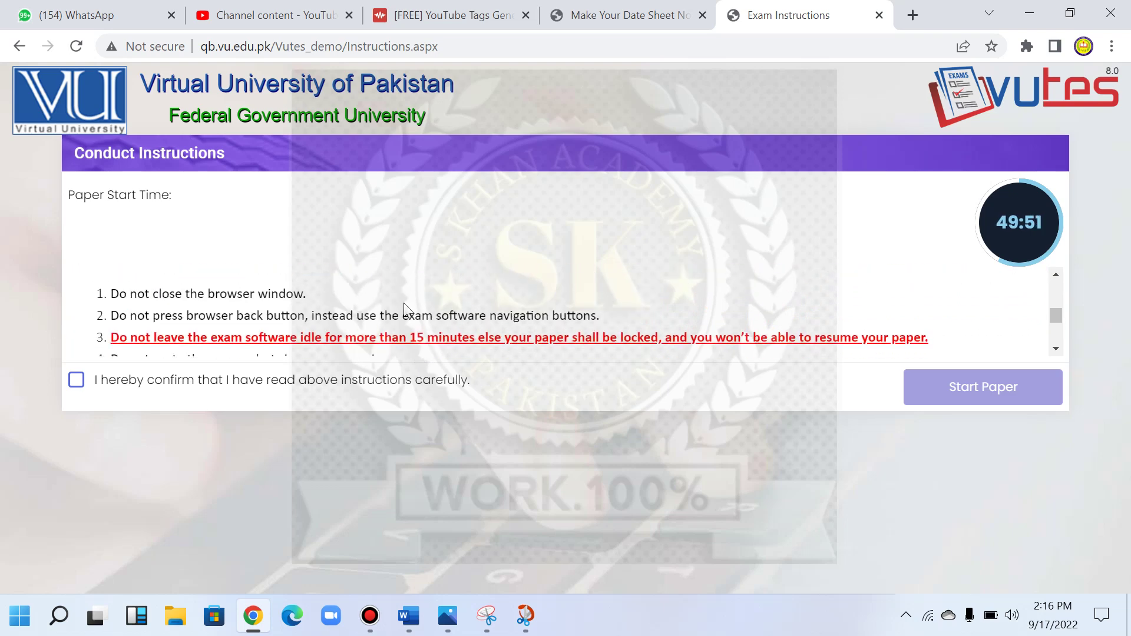
scroll(407, 306, "down", 1)
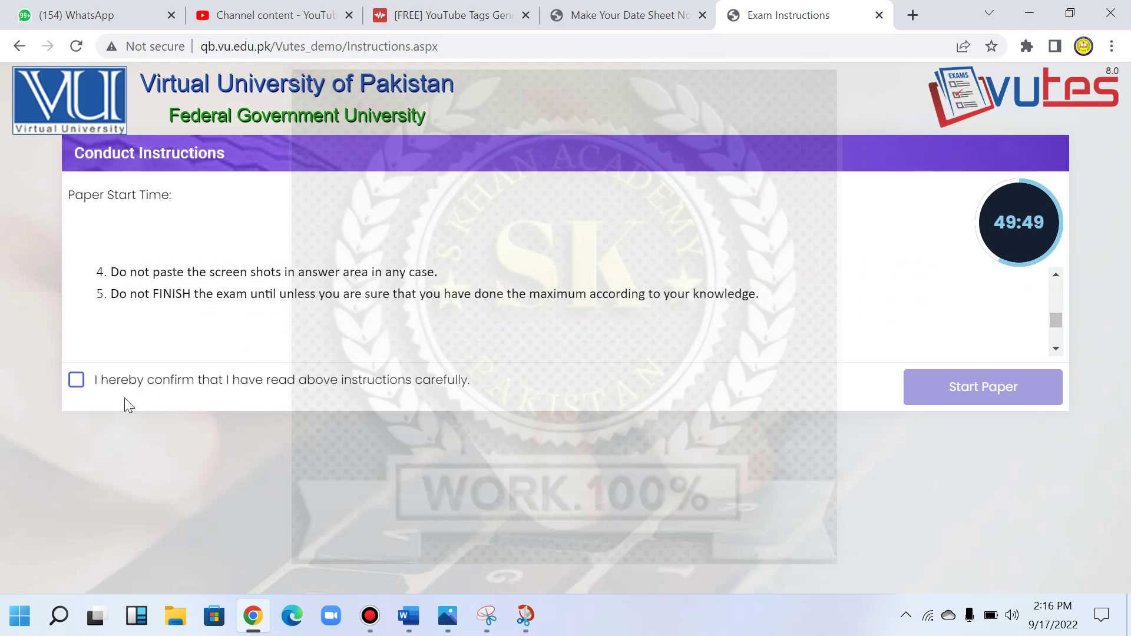
left_click(76, 382)
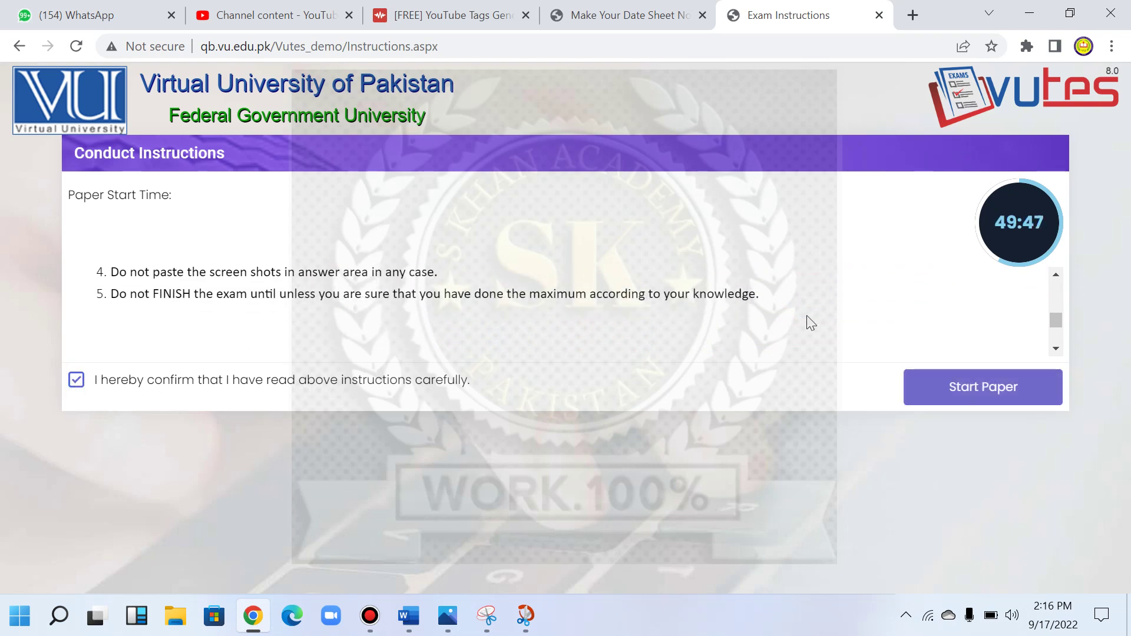
left_click(958, 393)
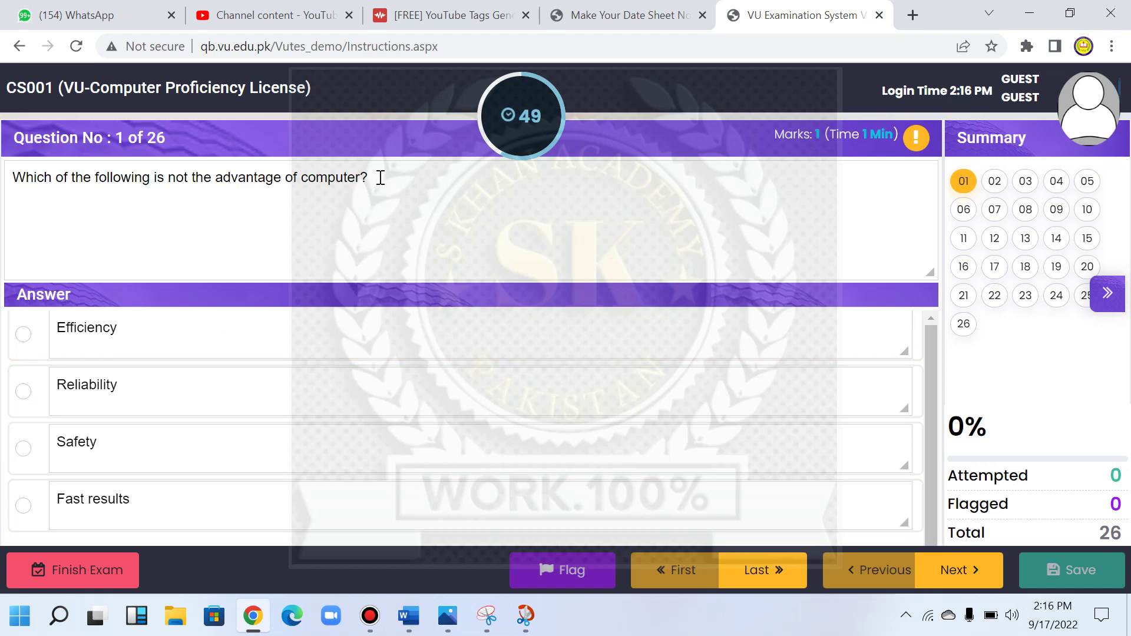
Answer question 1 about what is not an advantage of computers with Efficiency and save the answer
left_click_drag(366, 174, 3, 178)
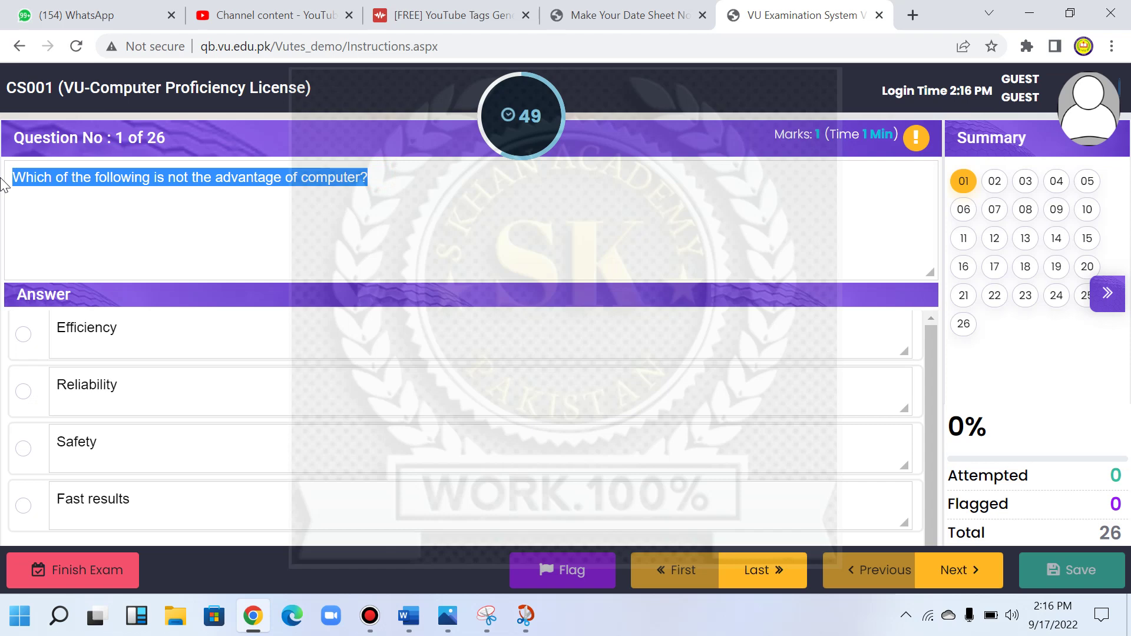
left_click(207, 201)
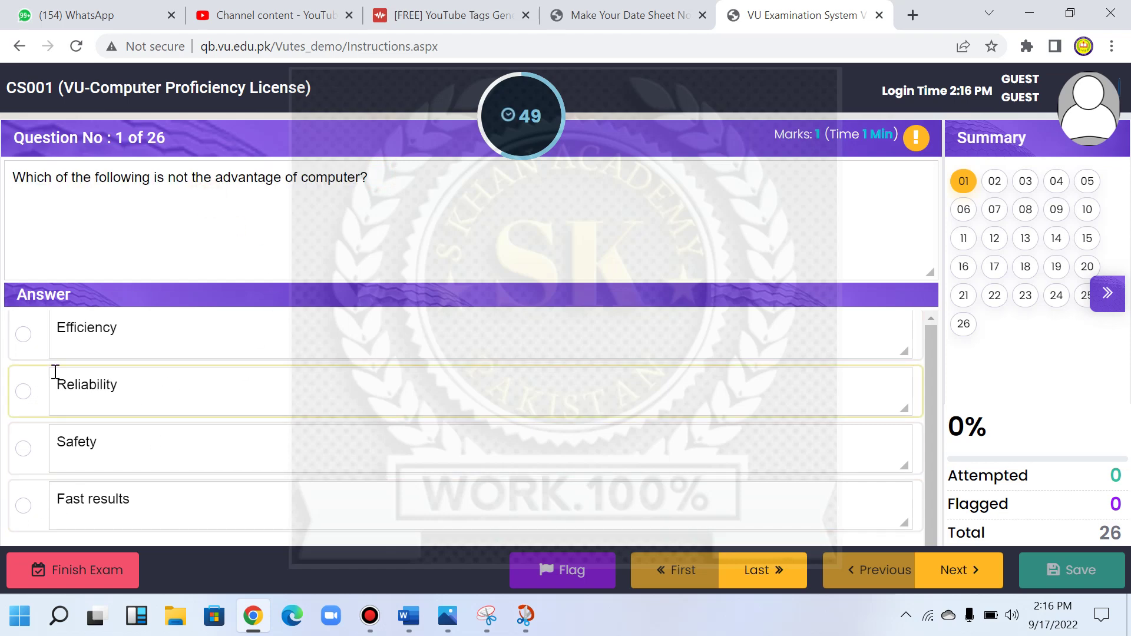
left_click(23, 334)
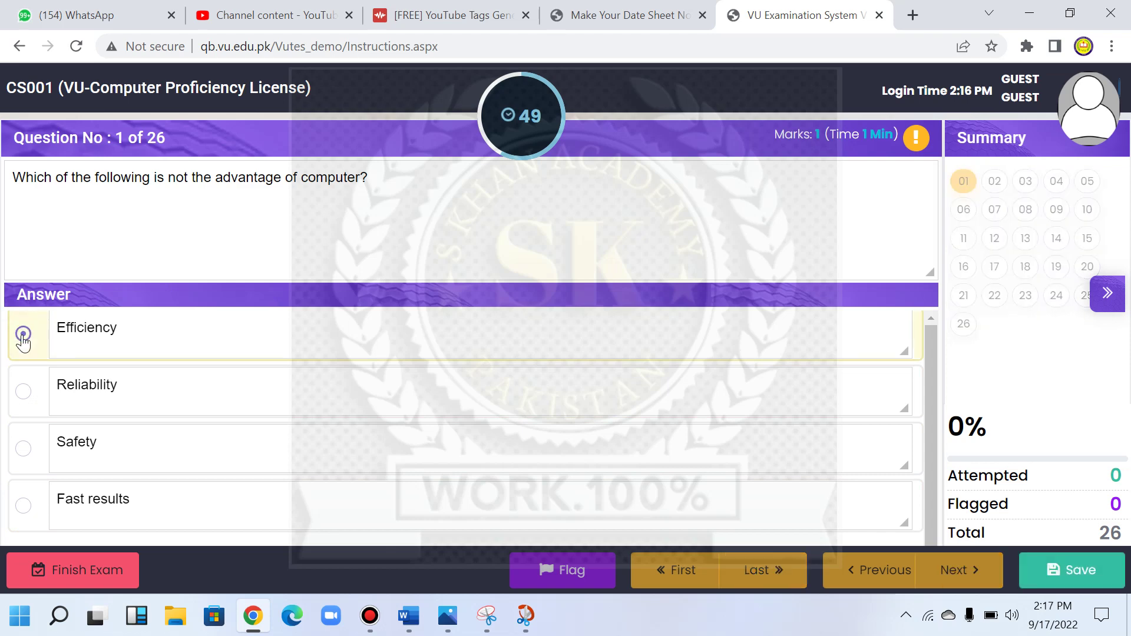
left_click(1070, 576)
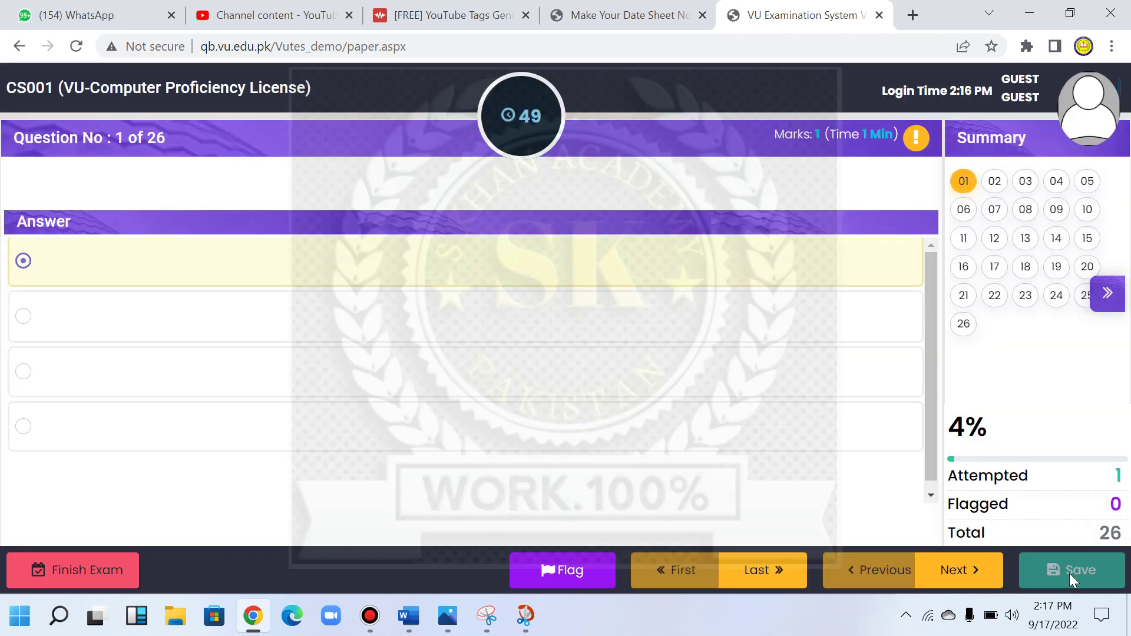
Go to question 2 about the device used to store data, choose Storage device and save the answer
left_click(961, 579)
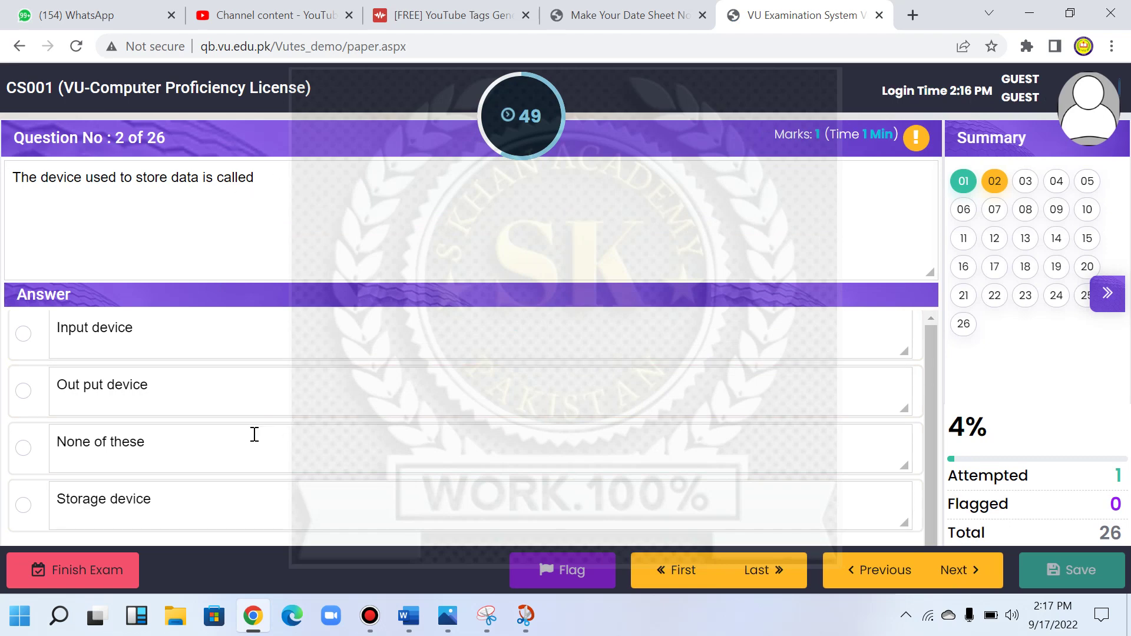
left_click(23, 507)
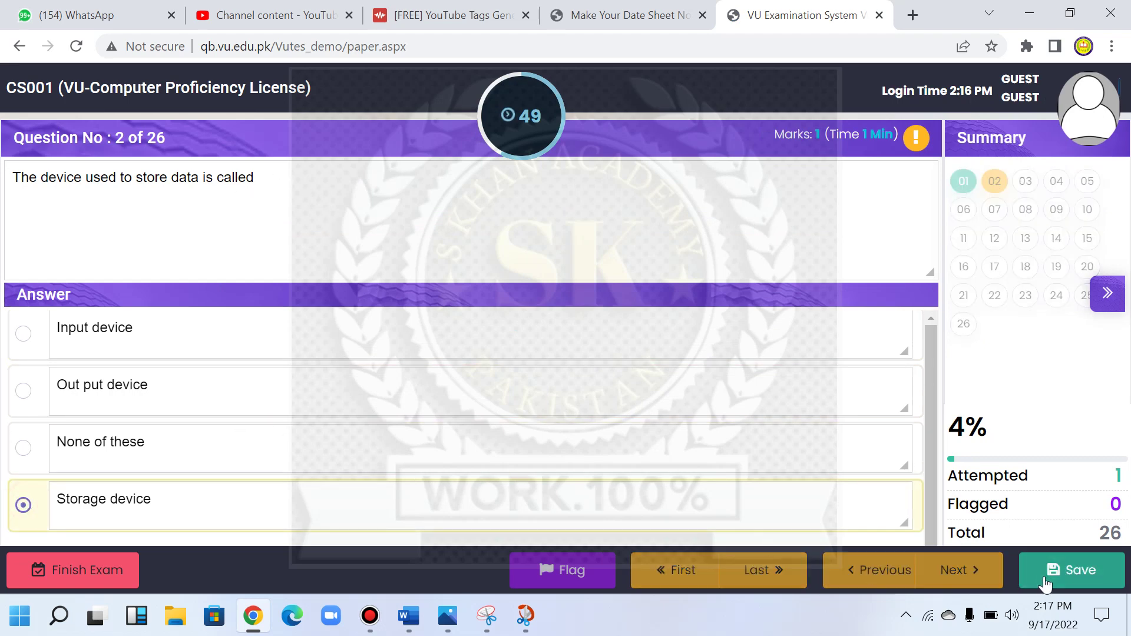
left_click(1057, 568)
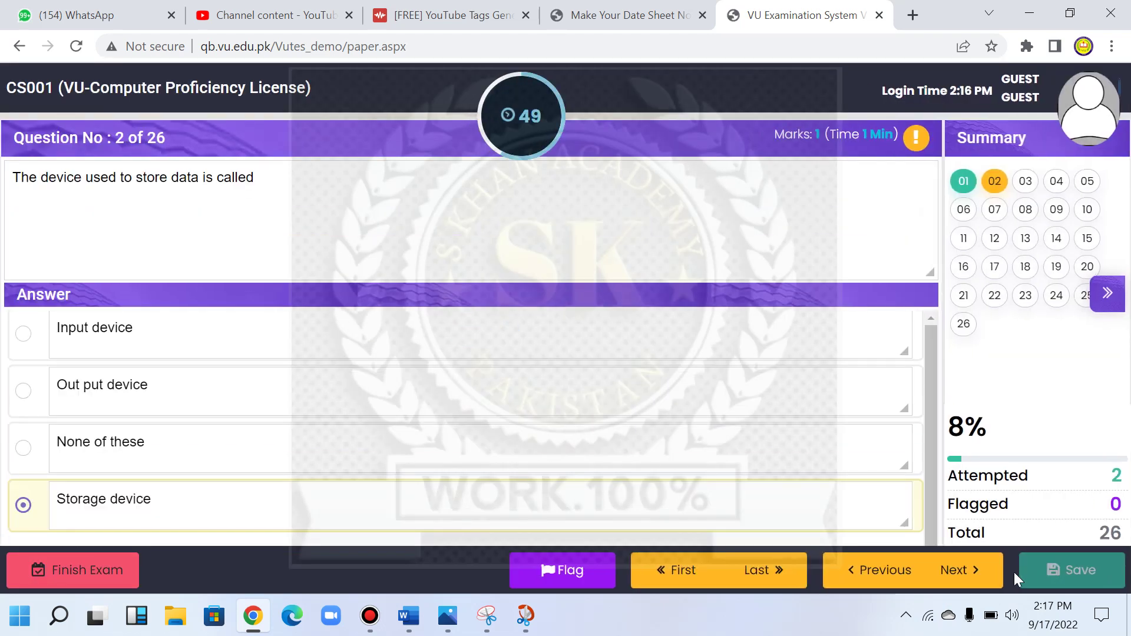
Return to question 1, change its answer to Reliability and save it
left_click(897, 571)
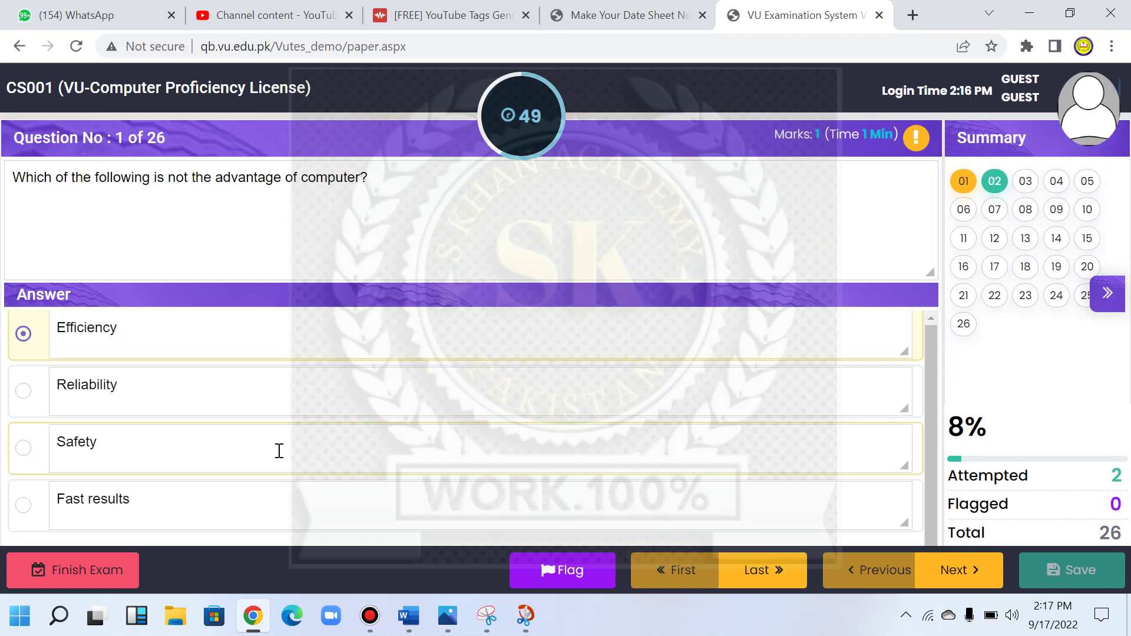
left_click(23, 391)
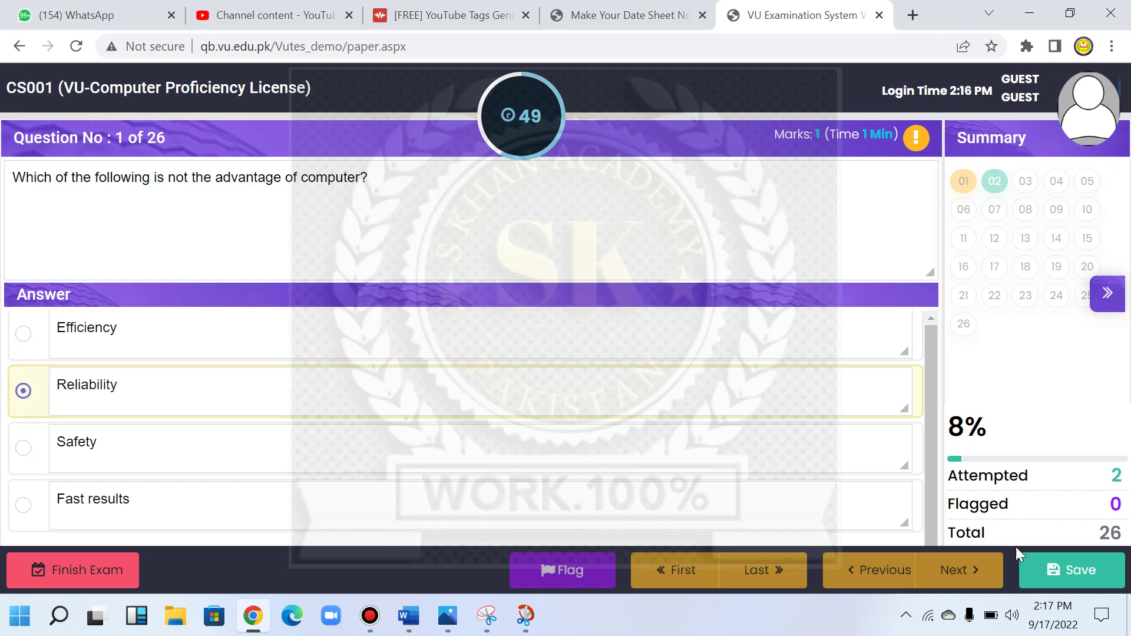
left_click(1098, 576)
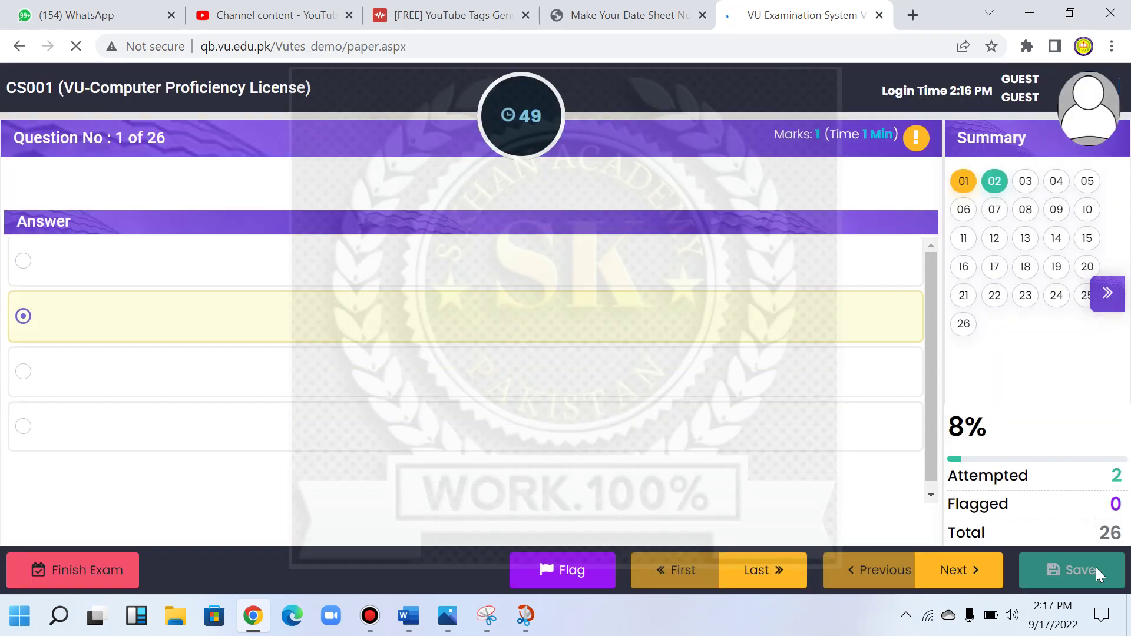
Go forward to question 2, change its answer to Out put device and save it
left_click(949, 578)
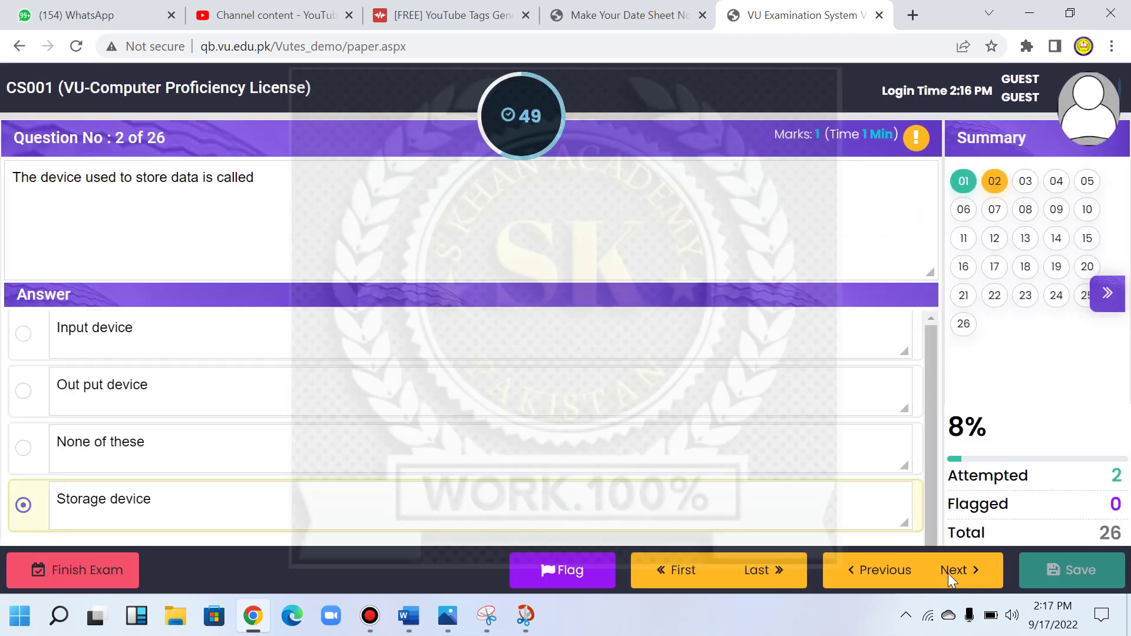
left_click(25, 391)
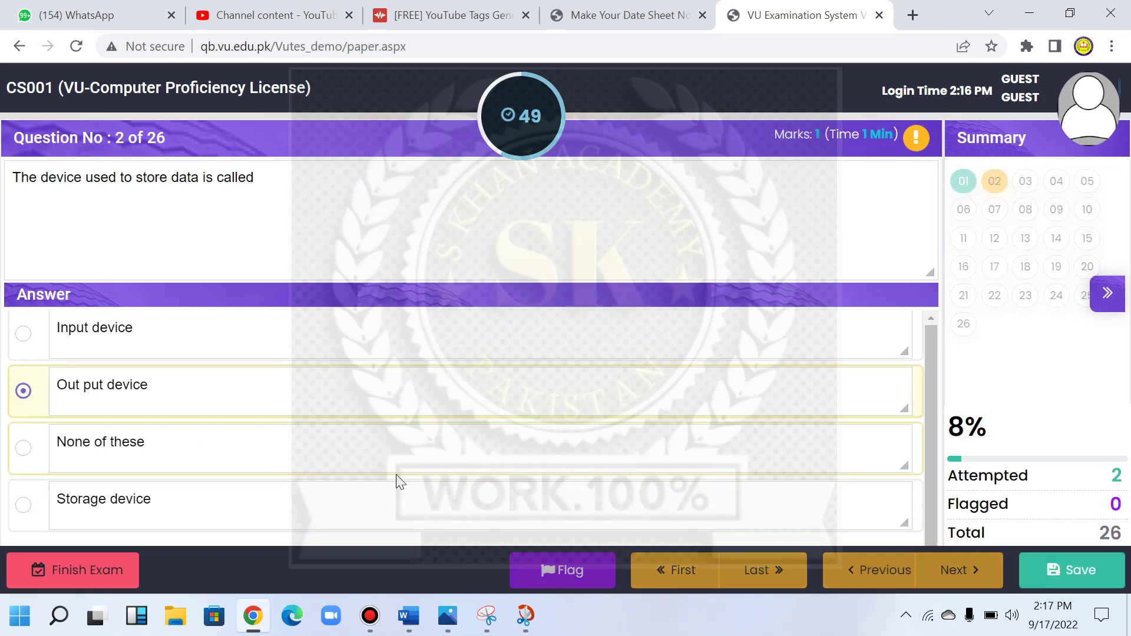
left_click(1086, 573)
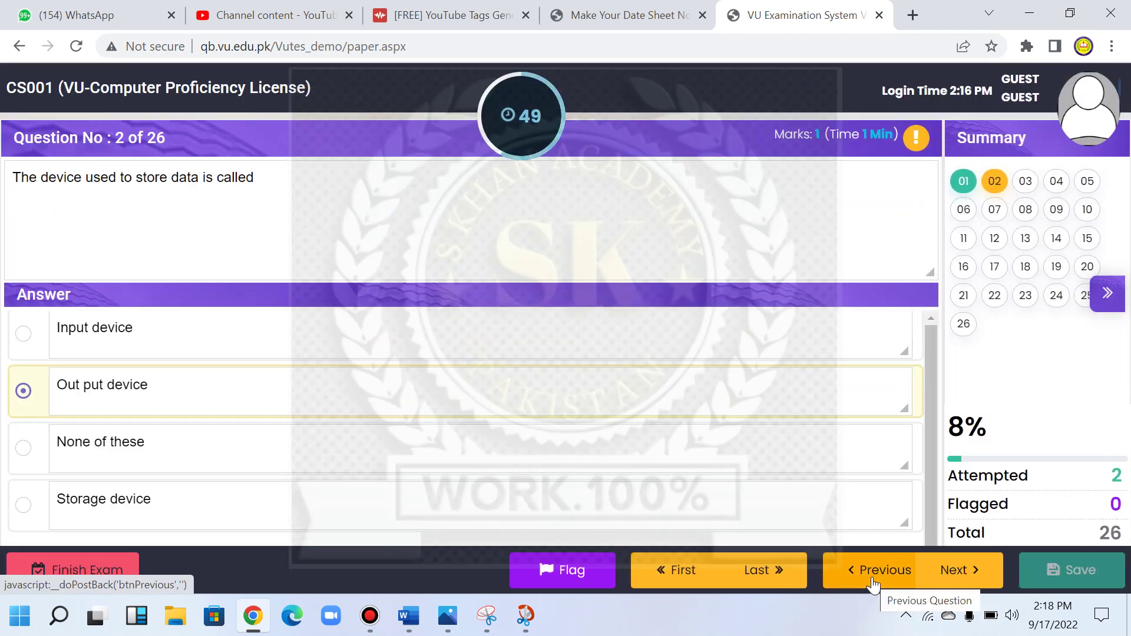
Revisit question 1 and question 2 to check their saved answers
left_click(873, 582)
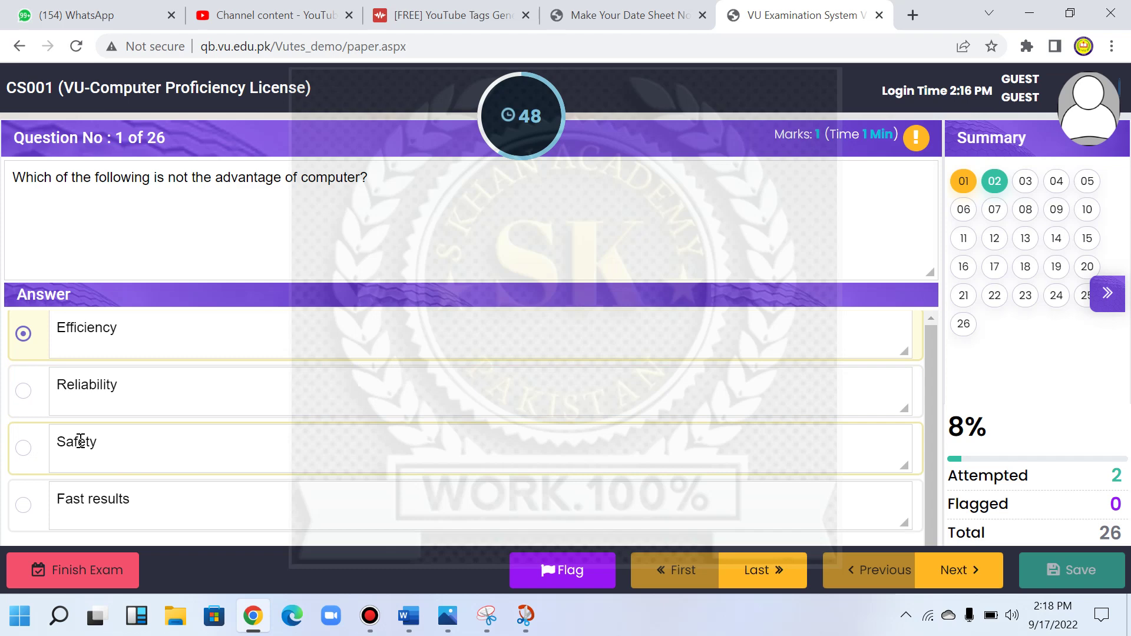
left_click(958, 573)
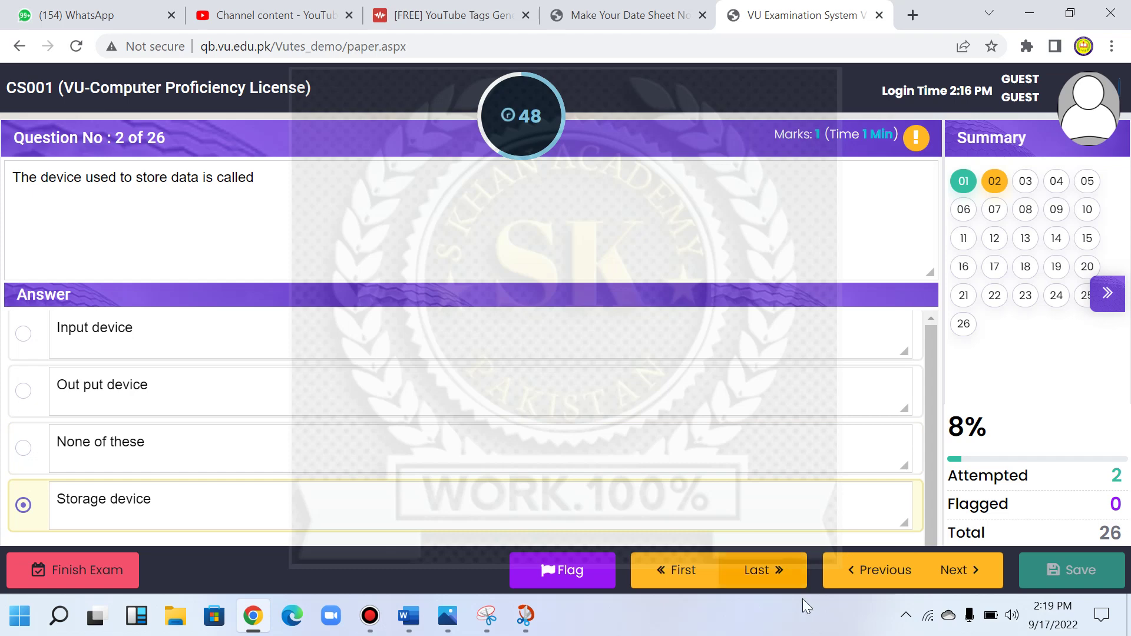
Open descriptive question 23, enter "s khan academy" in the answer editor and save the answer
left_click(1025, 308)
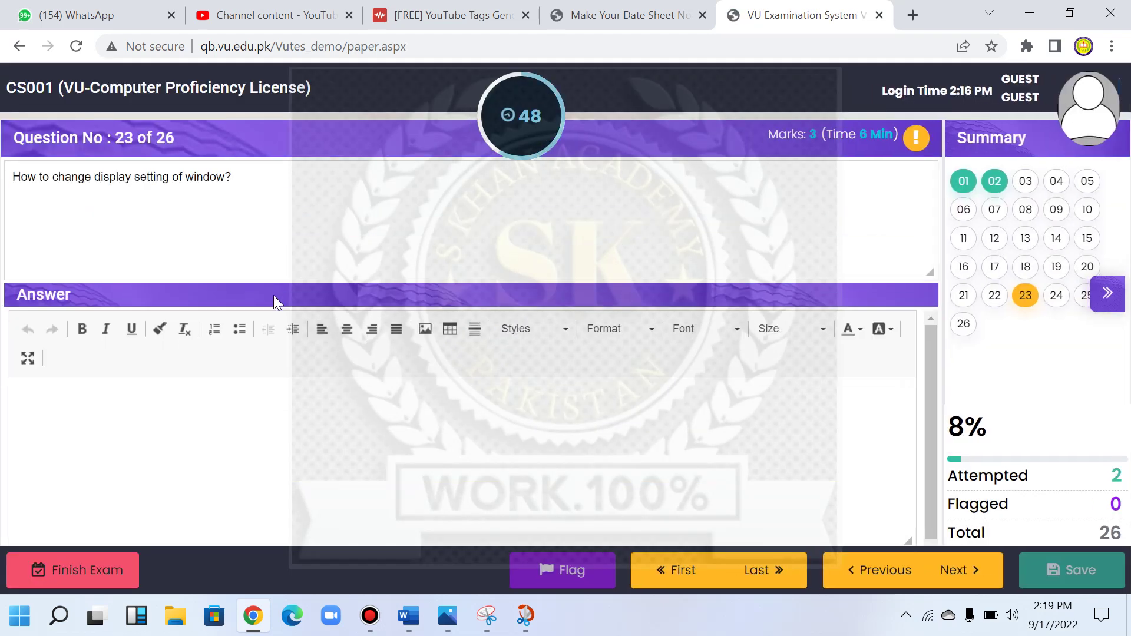
left_click(63, 390)
type("s")
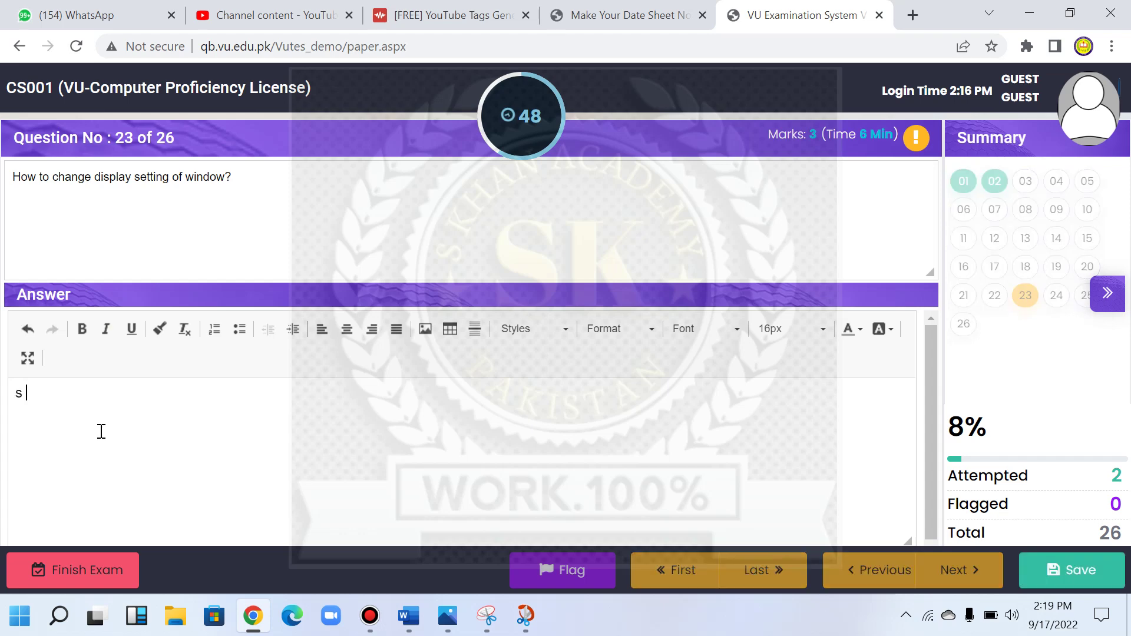
type(" khan academy")
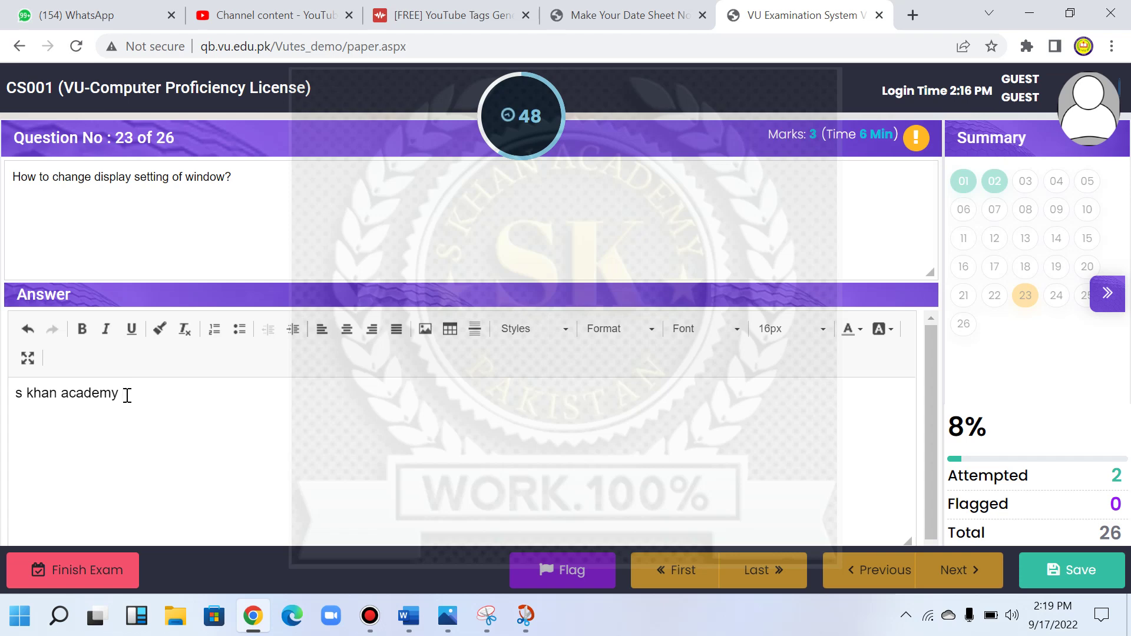
left_click(1063, 570)
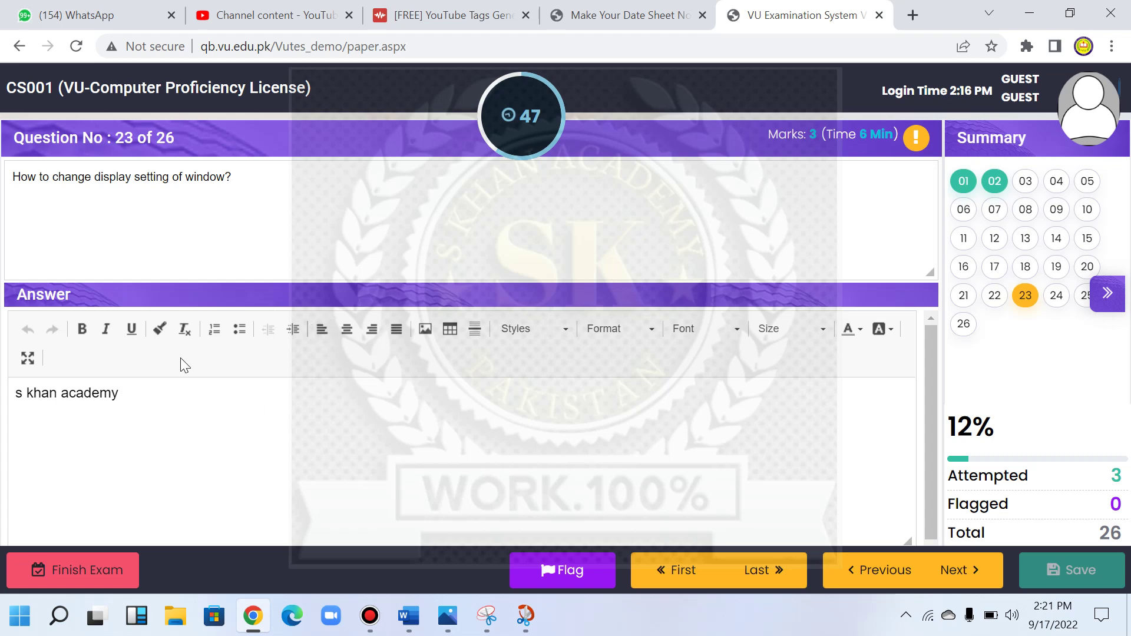
Switch to the open Word document and replace its chart with the text "The s khan academy"
left_click(142, 393)
left_click(412, 614)
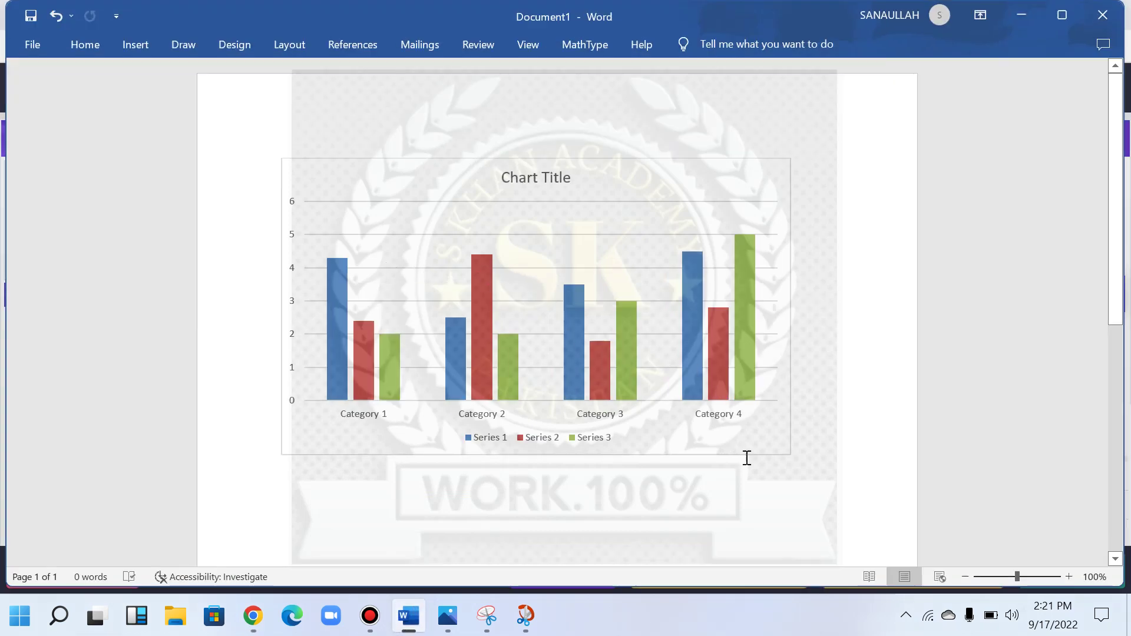
left_click(837, 415)
key("BackSpace")
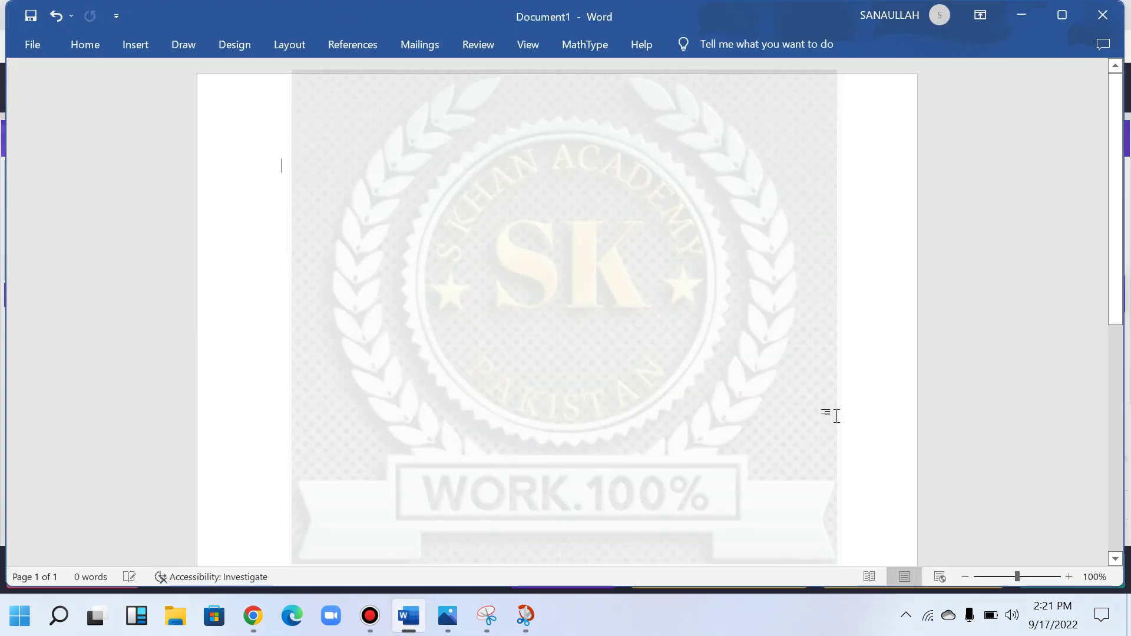
type("The ")
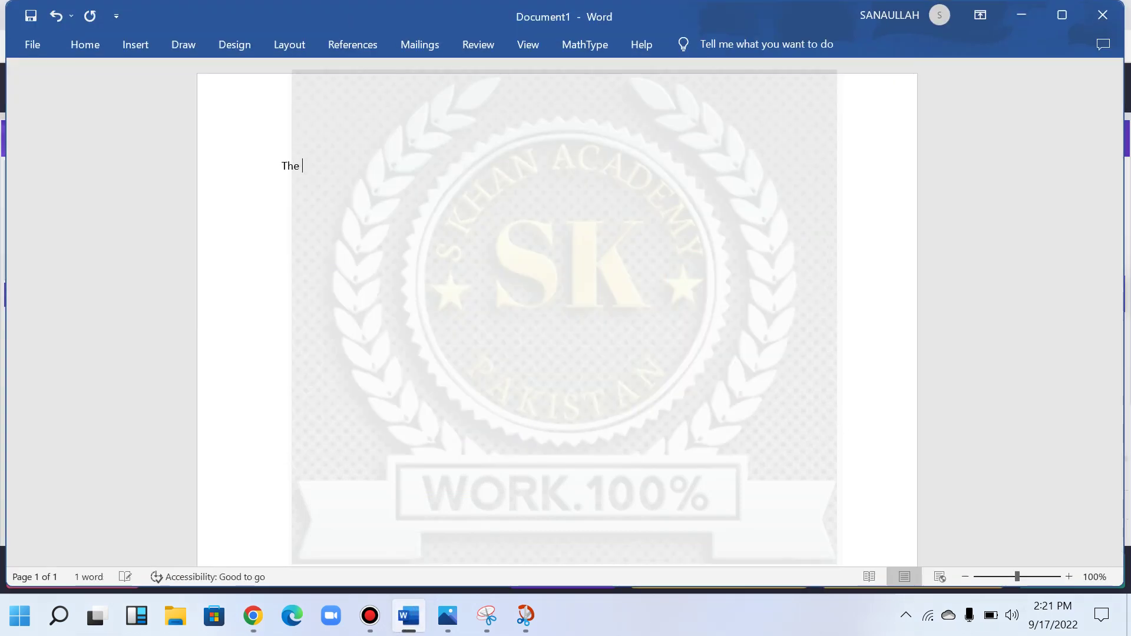
type("s khan ")
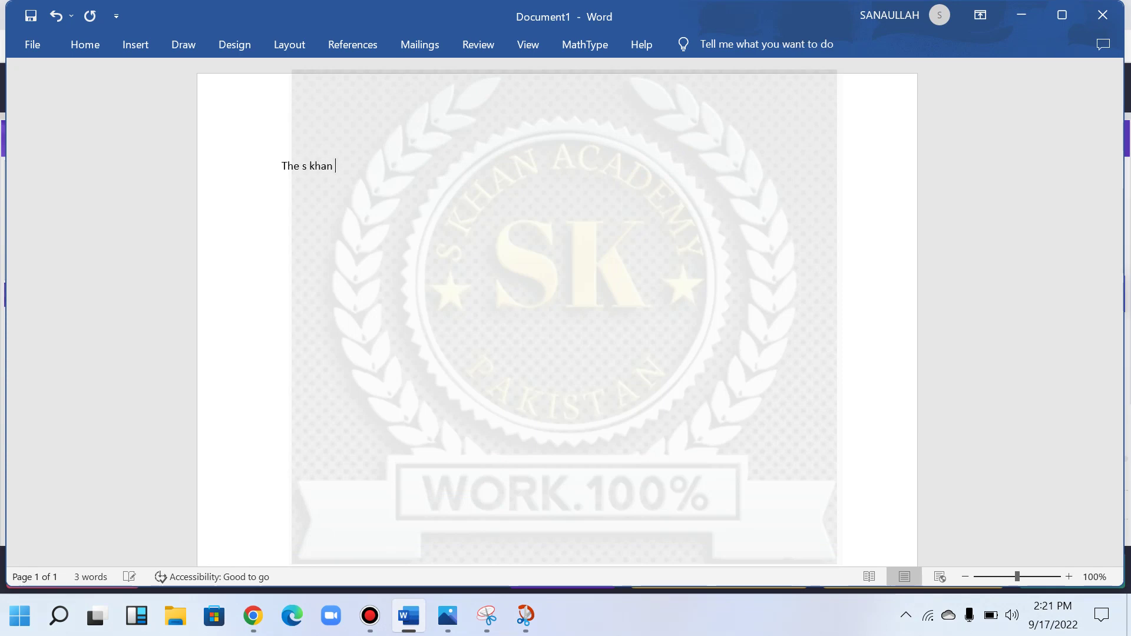
type("academy")
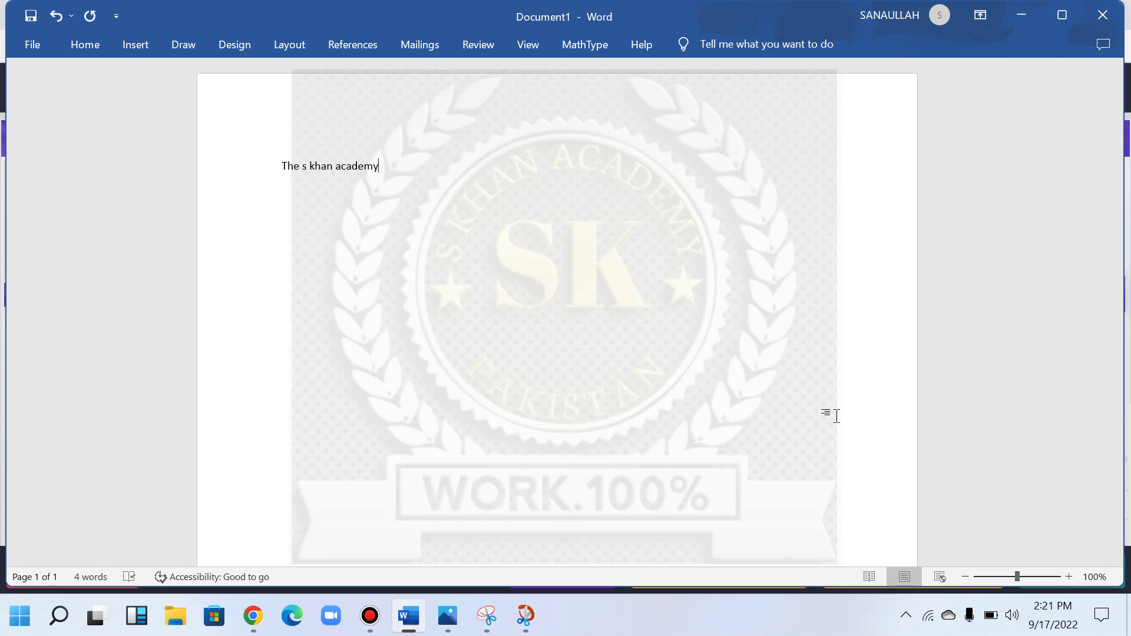
Capture a rectangular screen snip around the text "The s khan academy" to the clipboard
key("super+shift+s")
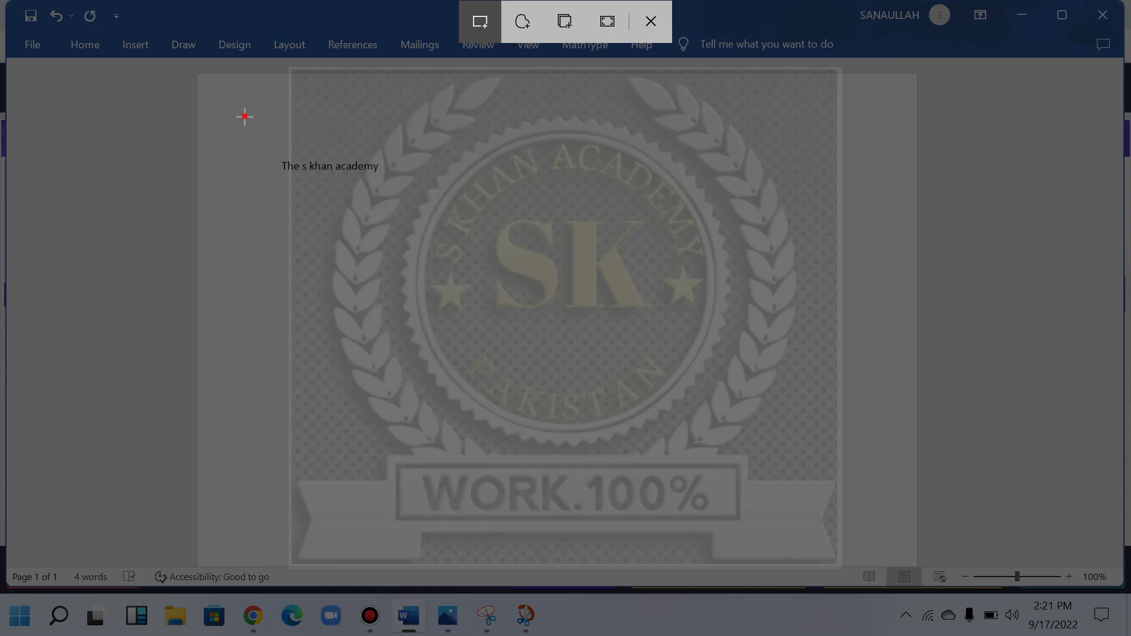
left_click_drag(245, 117, 445, 222)
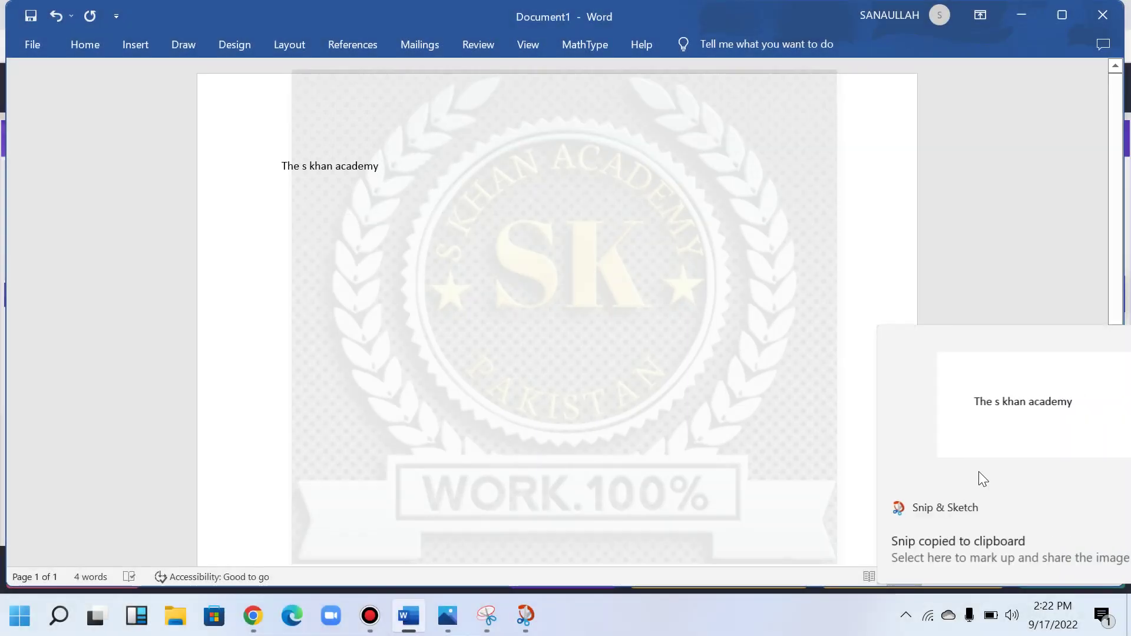
Copy the snip from Snip & Sketch, paste it into question 23's answer in the Chrome exam tab and save the answer
left_click(953, 413)
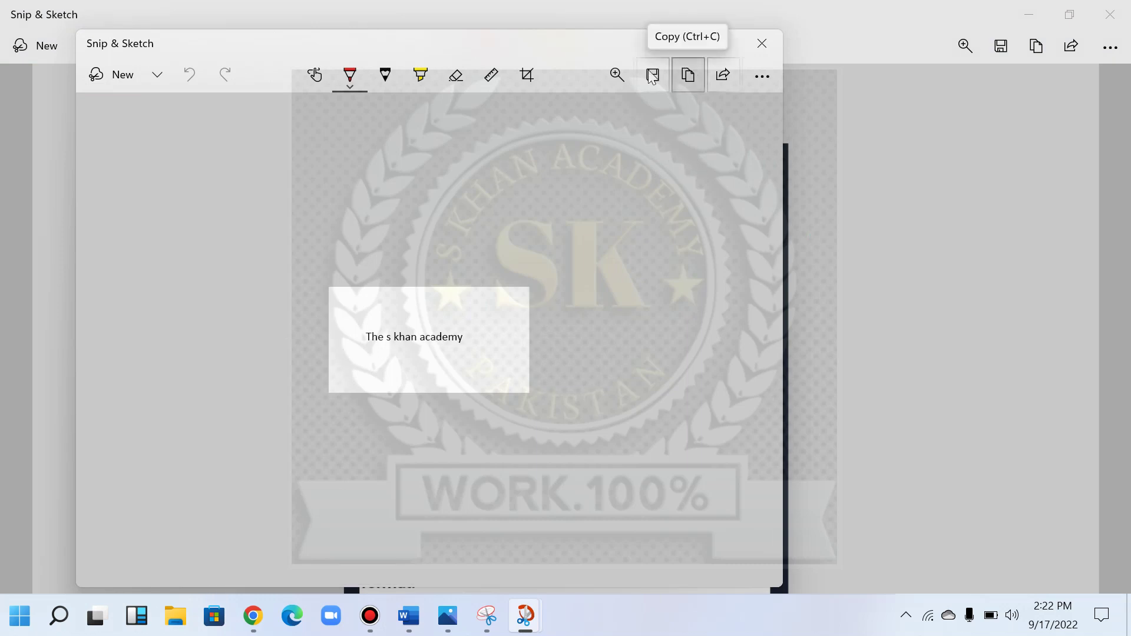
left_click(689, 77)
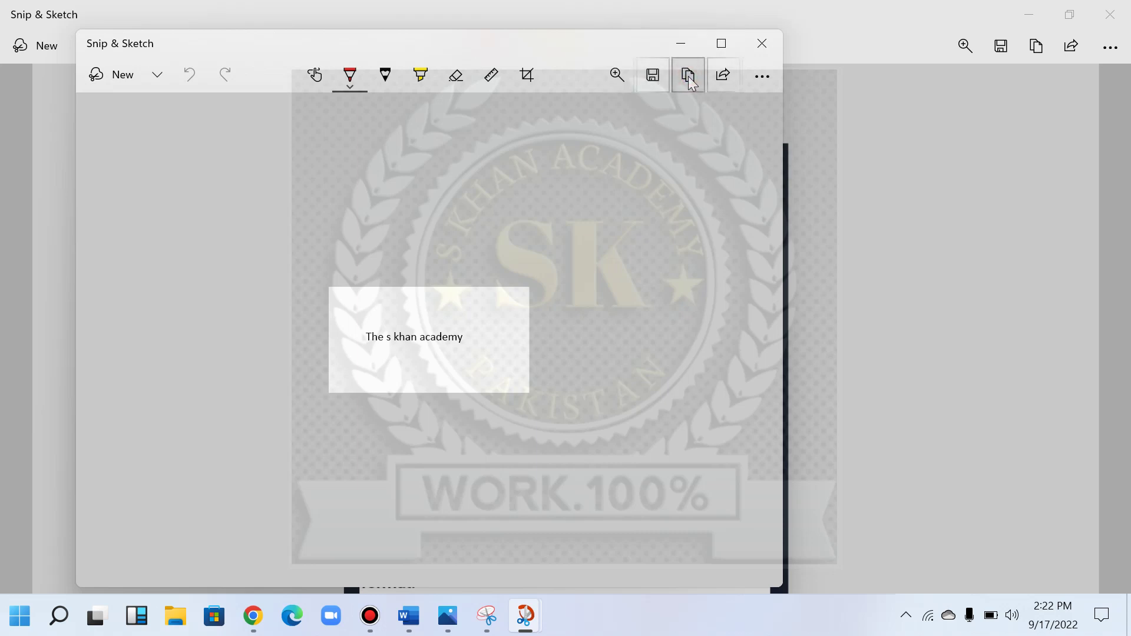
left_click(253, 615)
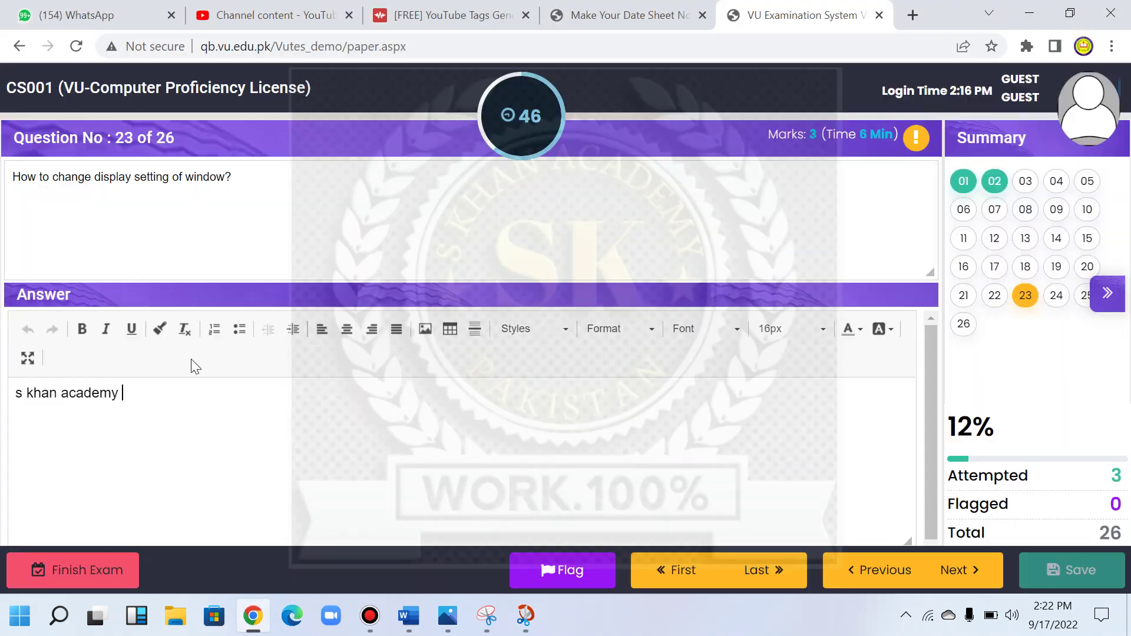
key("ctrl+v")
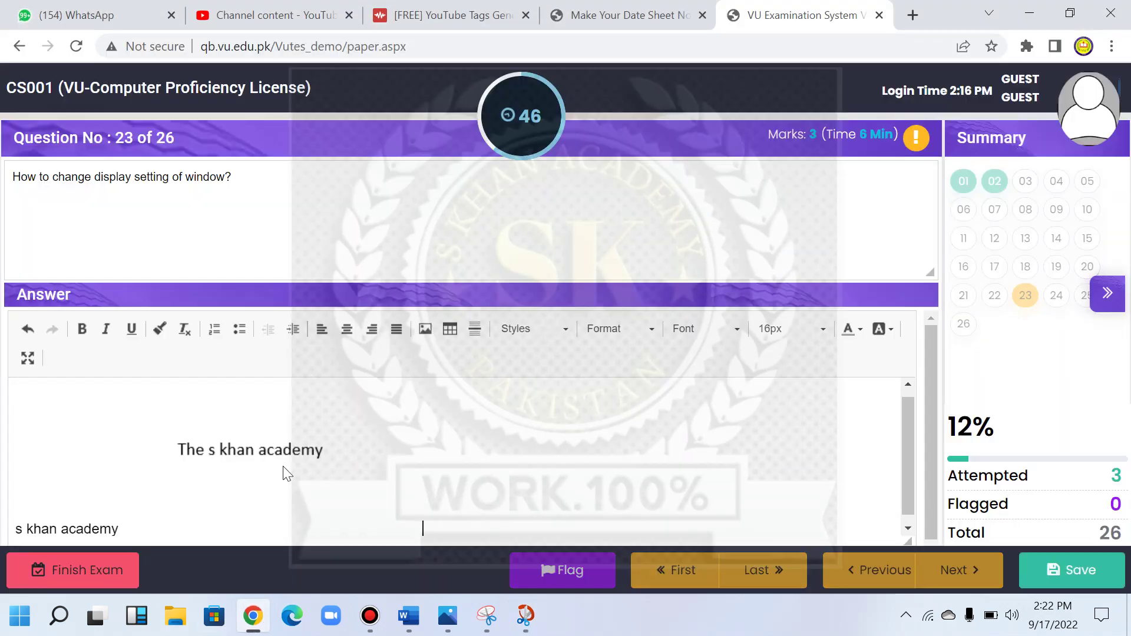
scroll(287, 475, "up", 1)
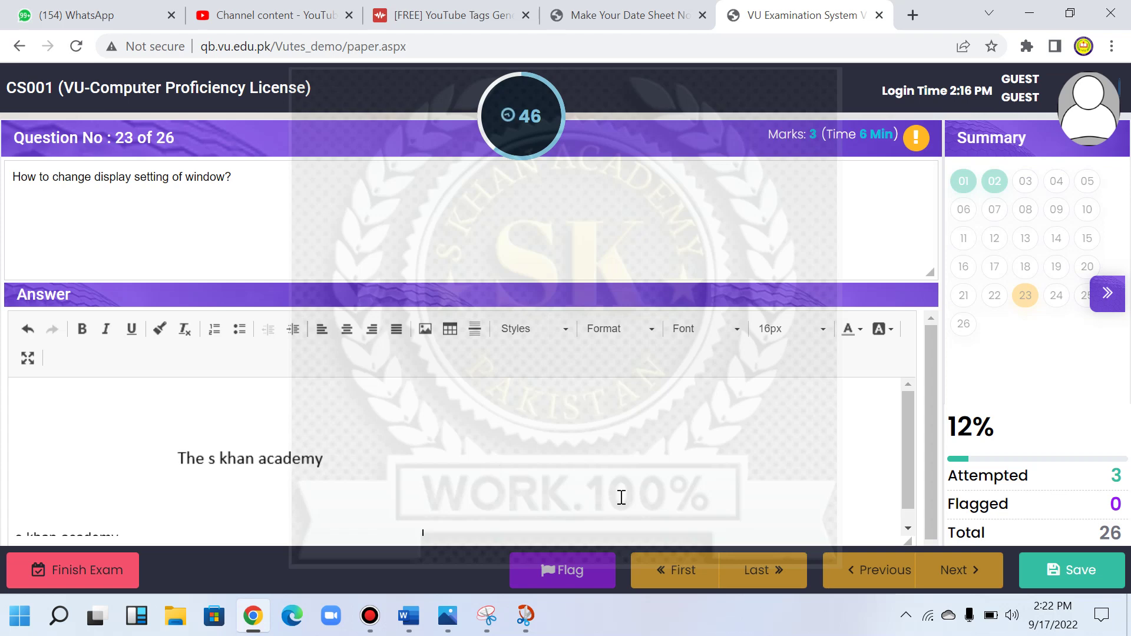
left_click(1102, 573)
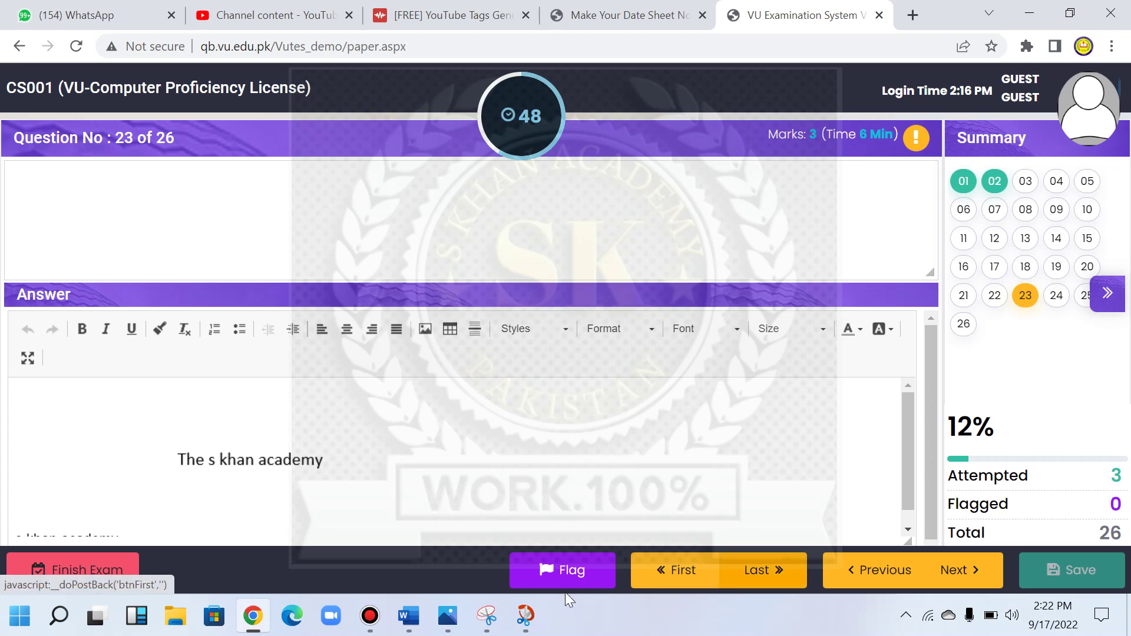
Switch to Snip & Sketch and save the snip to the Desktop as a PNG file named 1
mouse_move(480, 626)
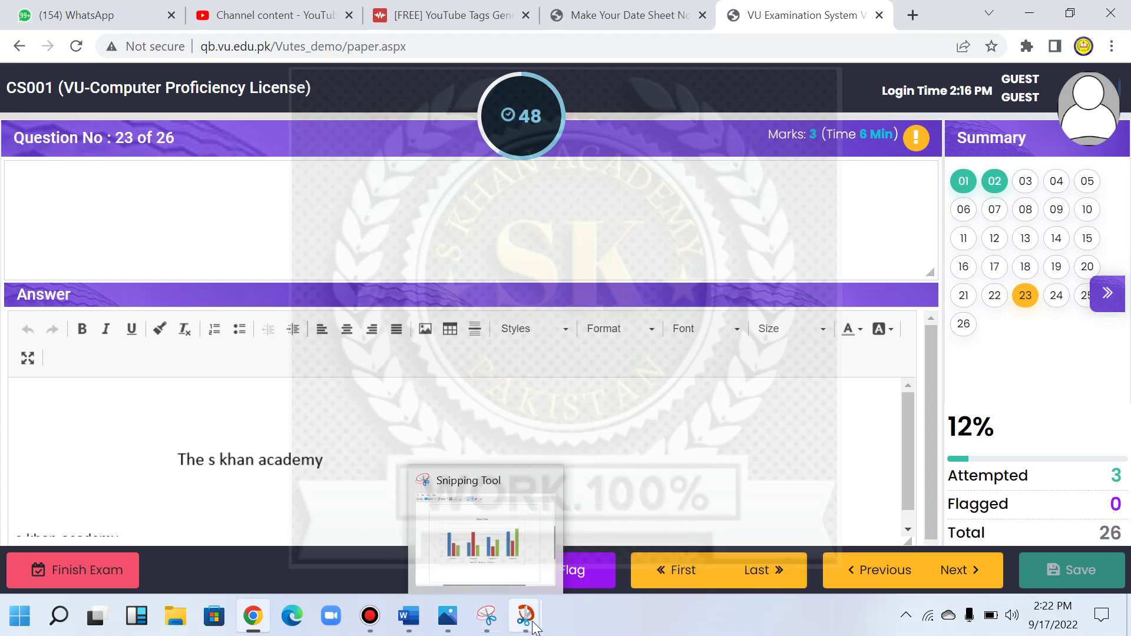
left_click(607, 565)
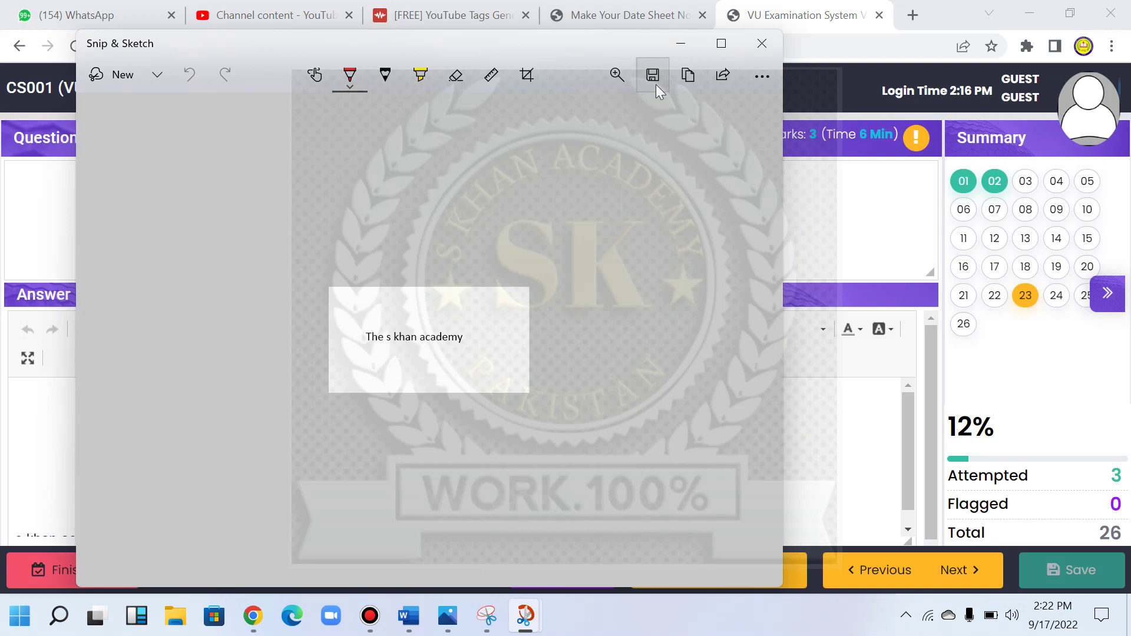
left_click(656, 84)
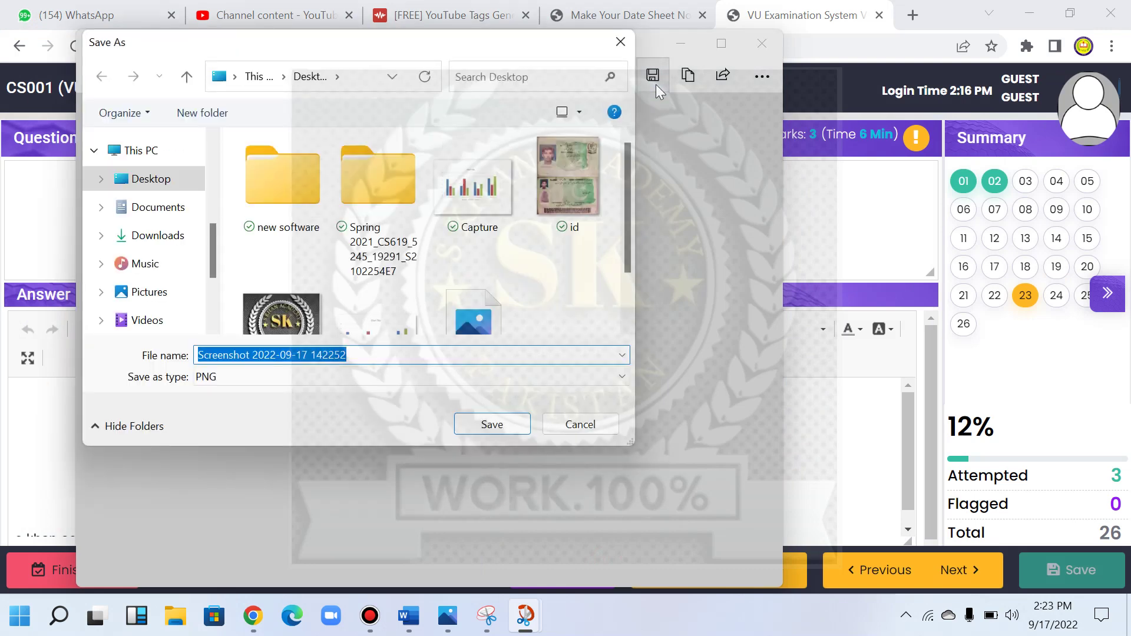
type("12")
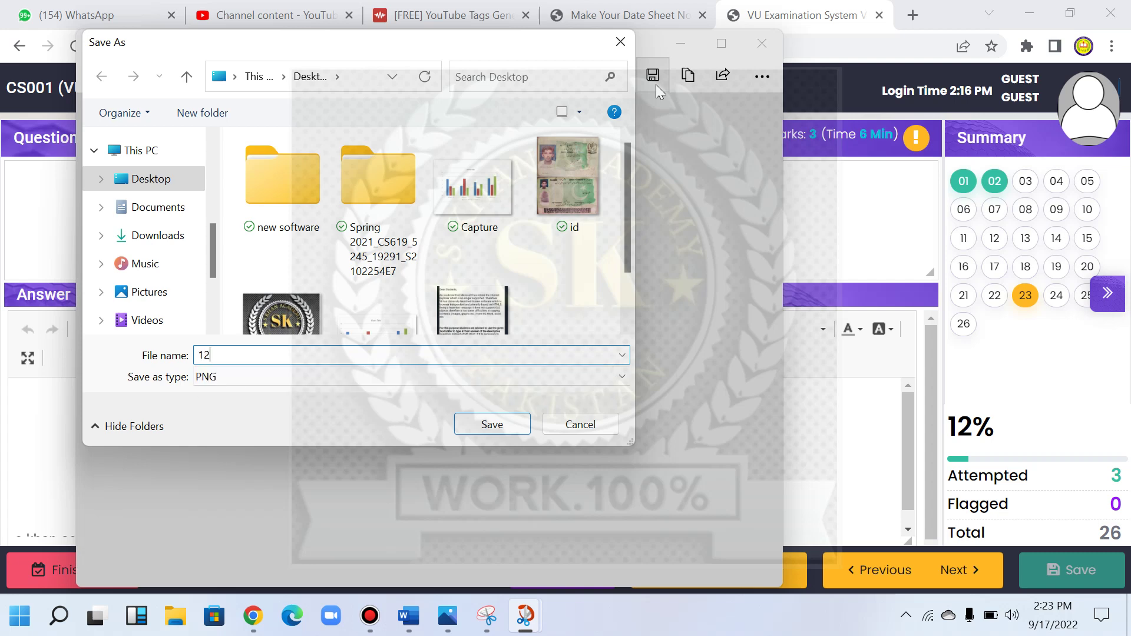
key("BackSpace")
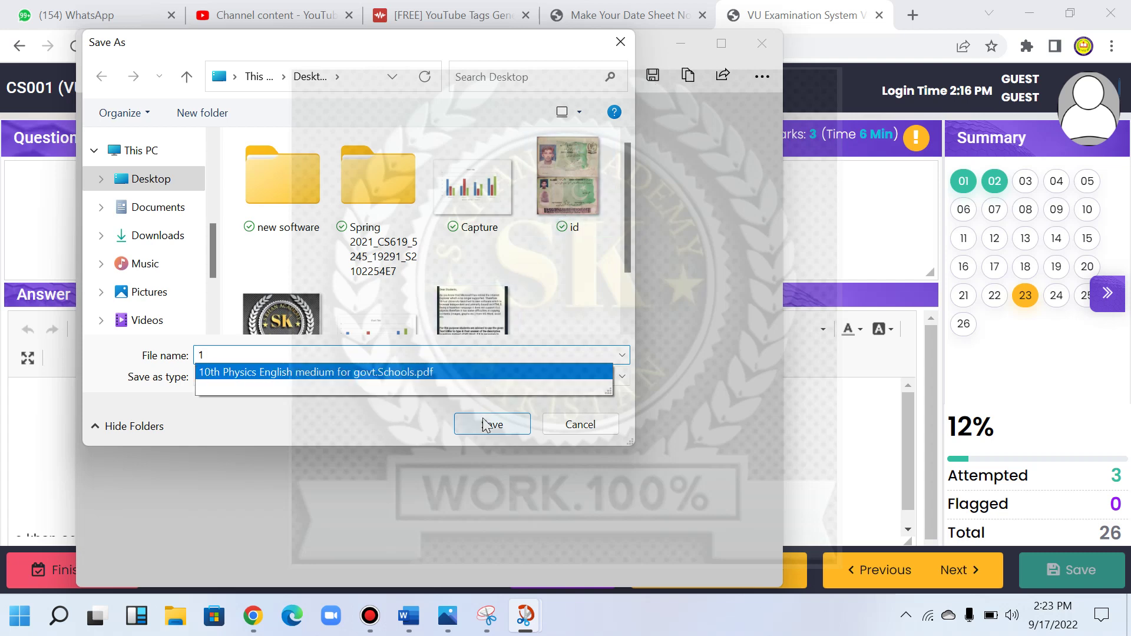
left_click(359, 354)
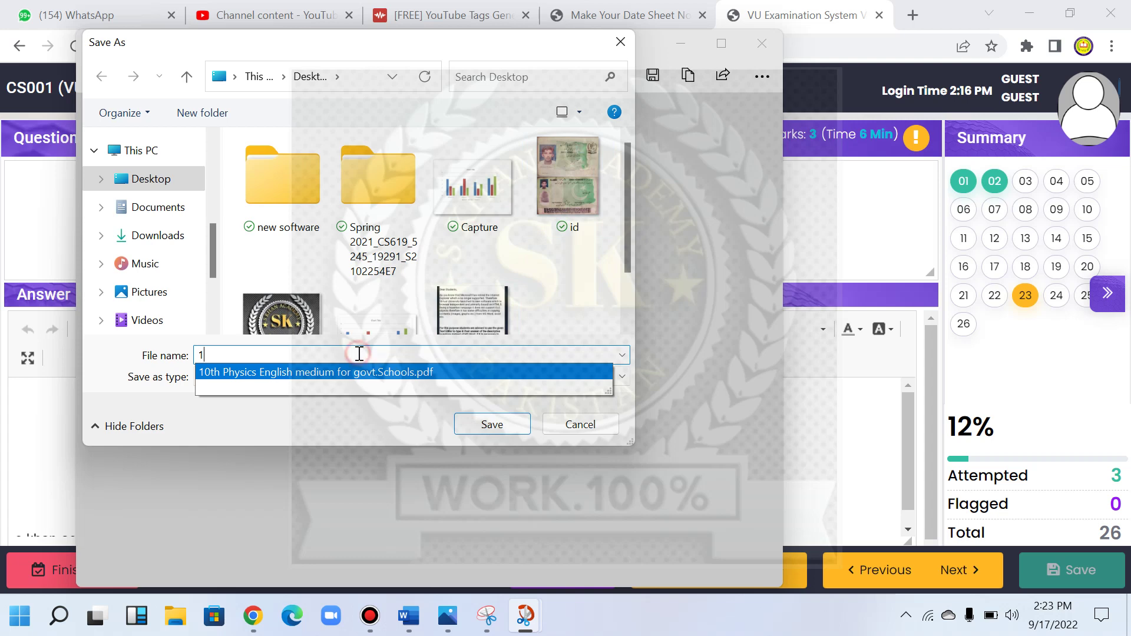
left_click(511, 422)
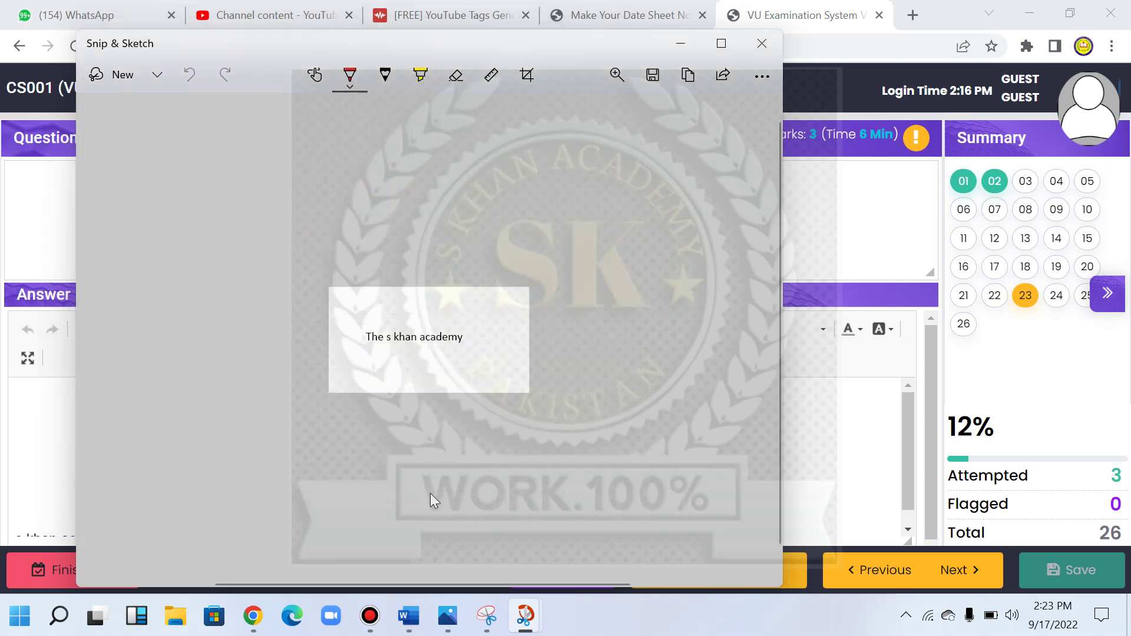
Minimize the open windows to reach the desktop and copy the image file named 1
left_click(1035, 8)
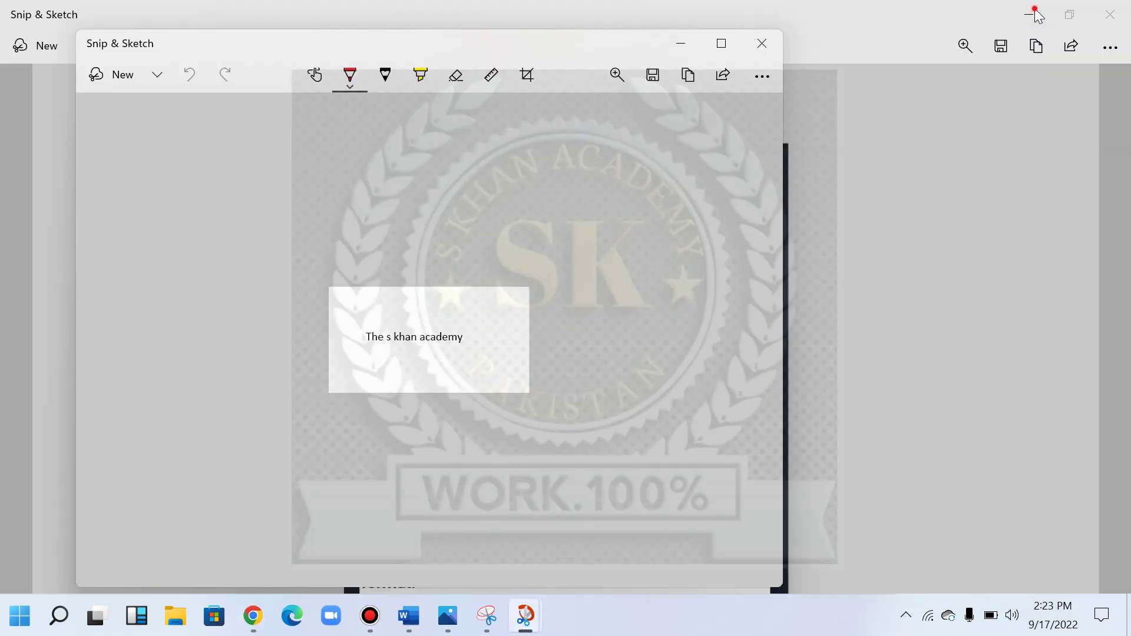
left_click(1035, 8)
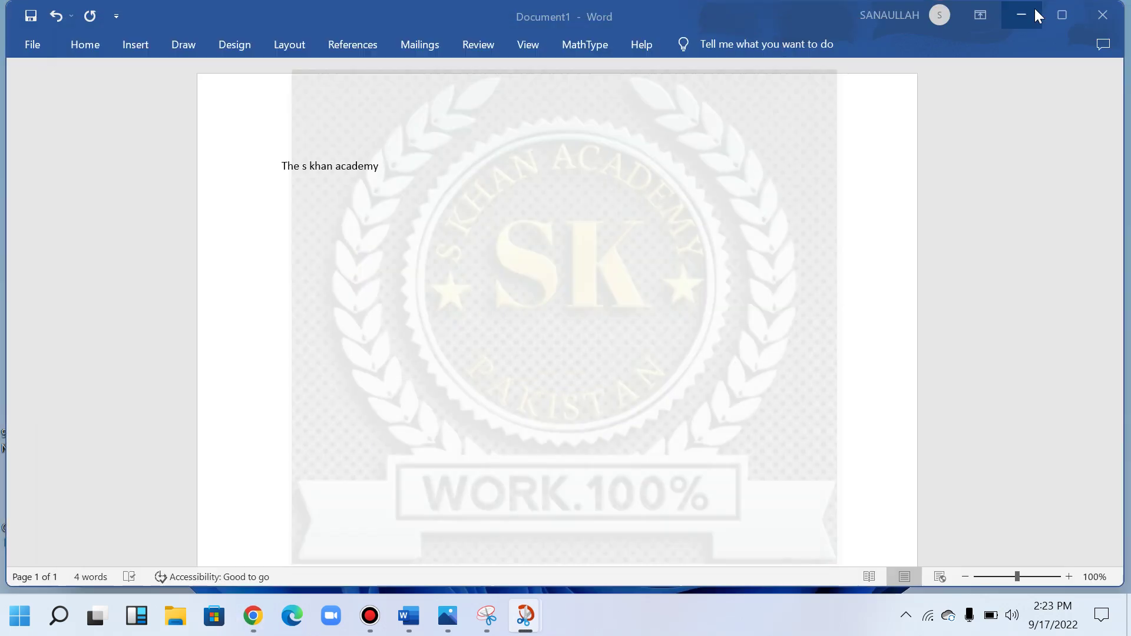
left_click(1035, 8)
left_click(686, 43)
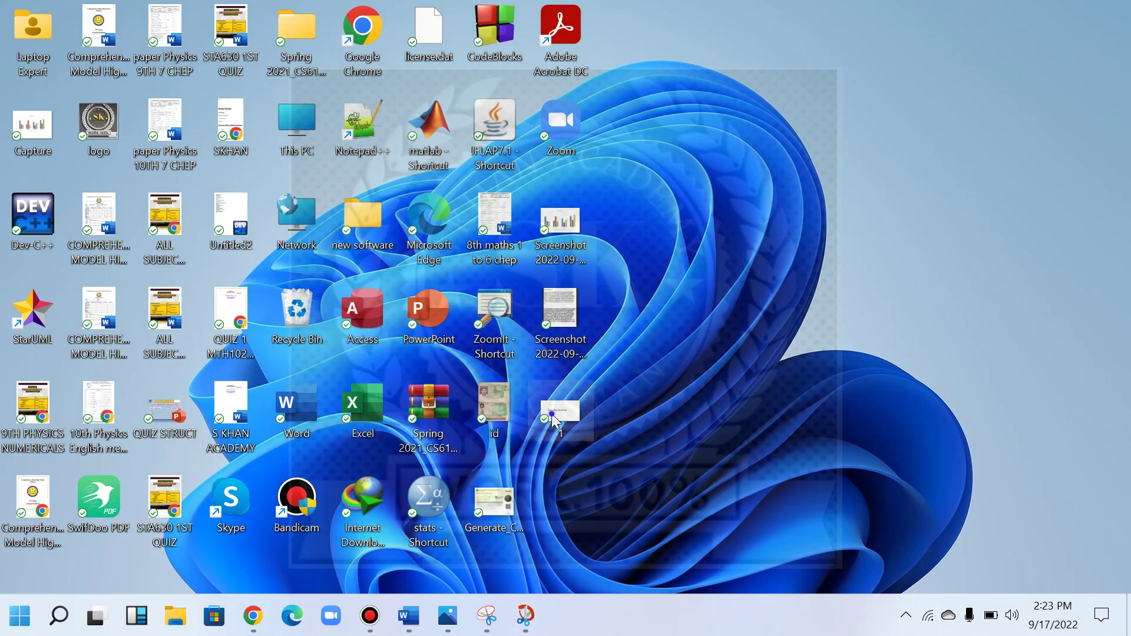
double_click(552, 413)
right_click(552, 414)
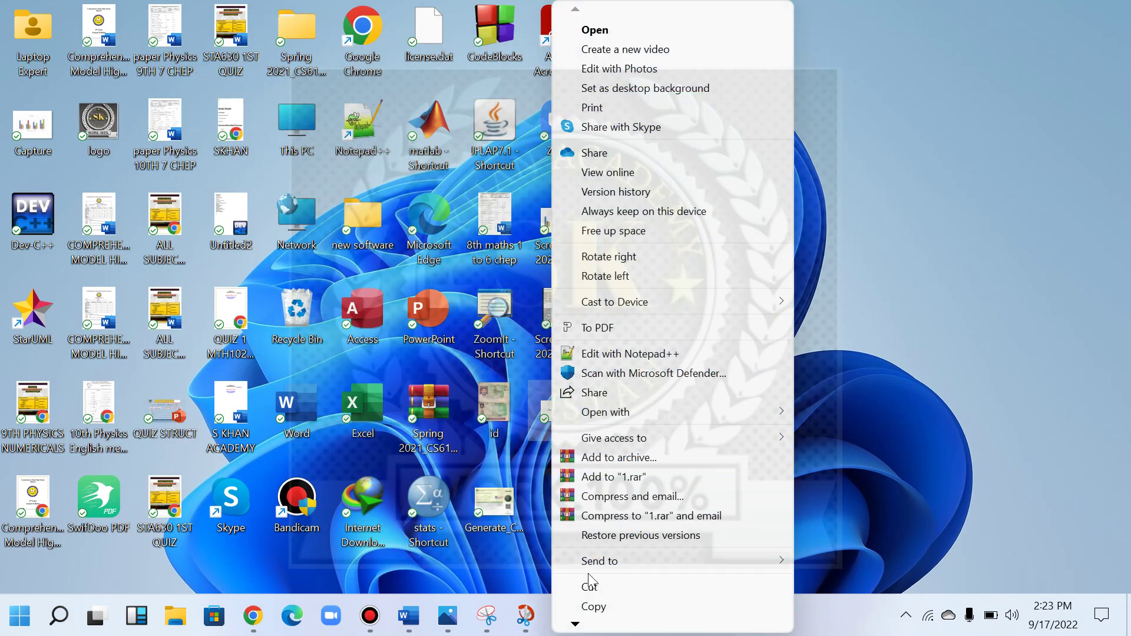
left_click(594, 607)
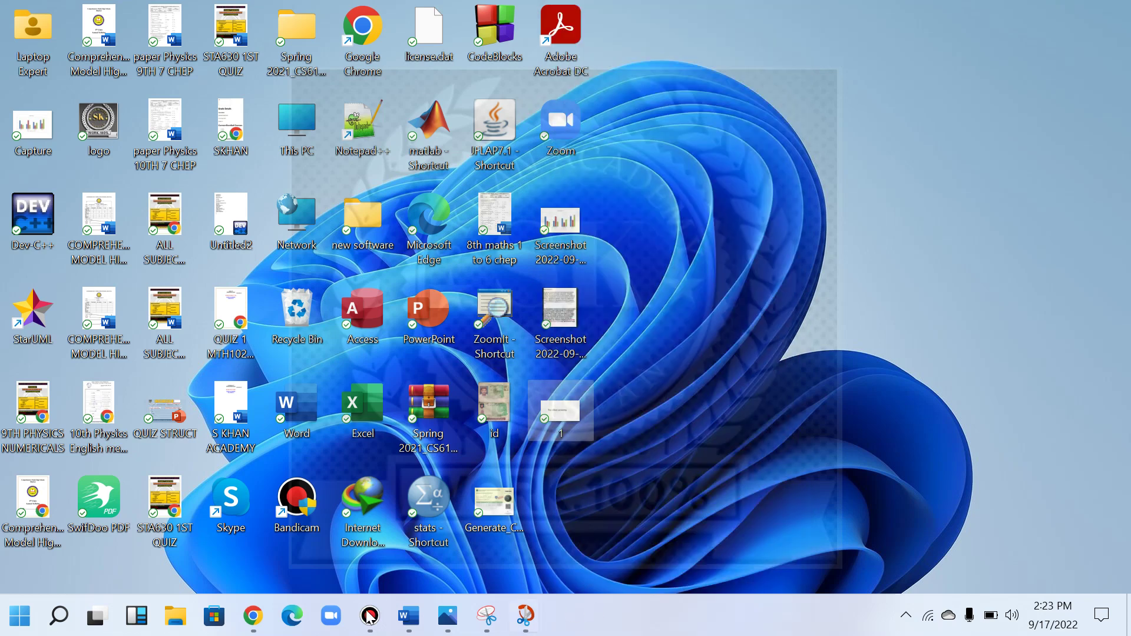
Switch to the exam in Chrome and paste the copied image into question 23's answer
left_click(253, 616)
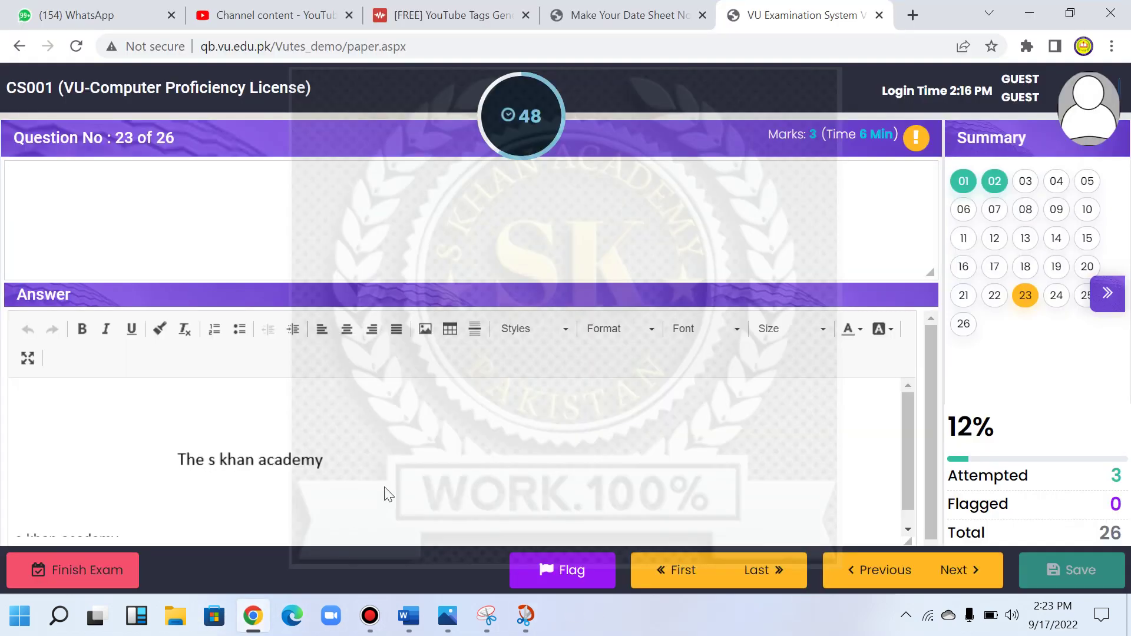
left_click(543, 462)
key("ctrl+v")
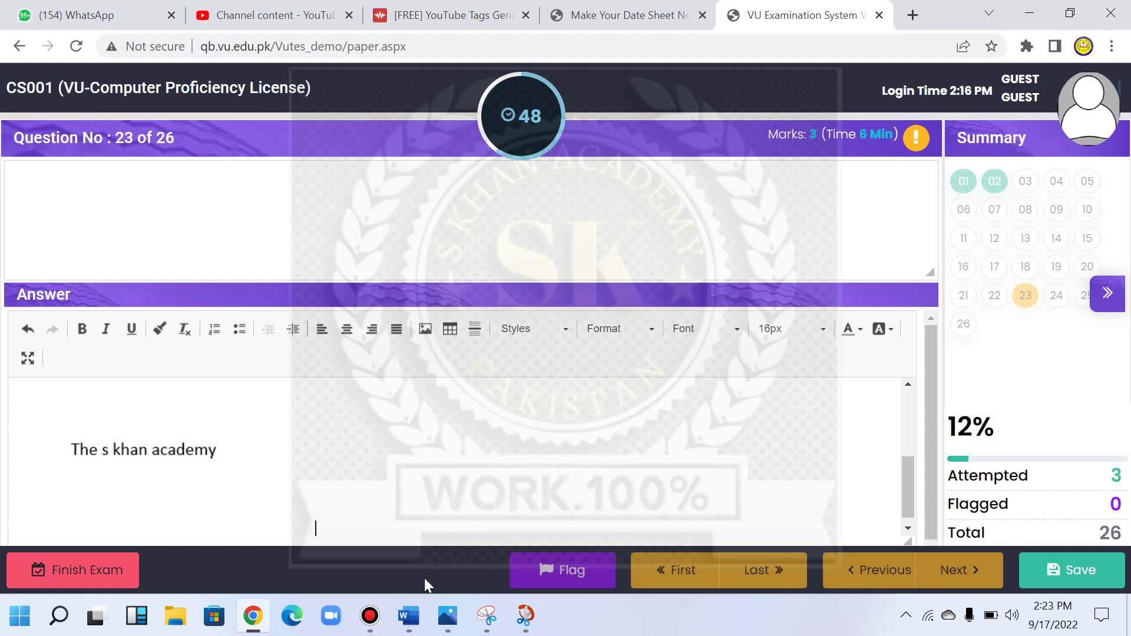
Switch to the Word document and delete the text "The s khan academy"
left_click(448, 616)
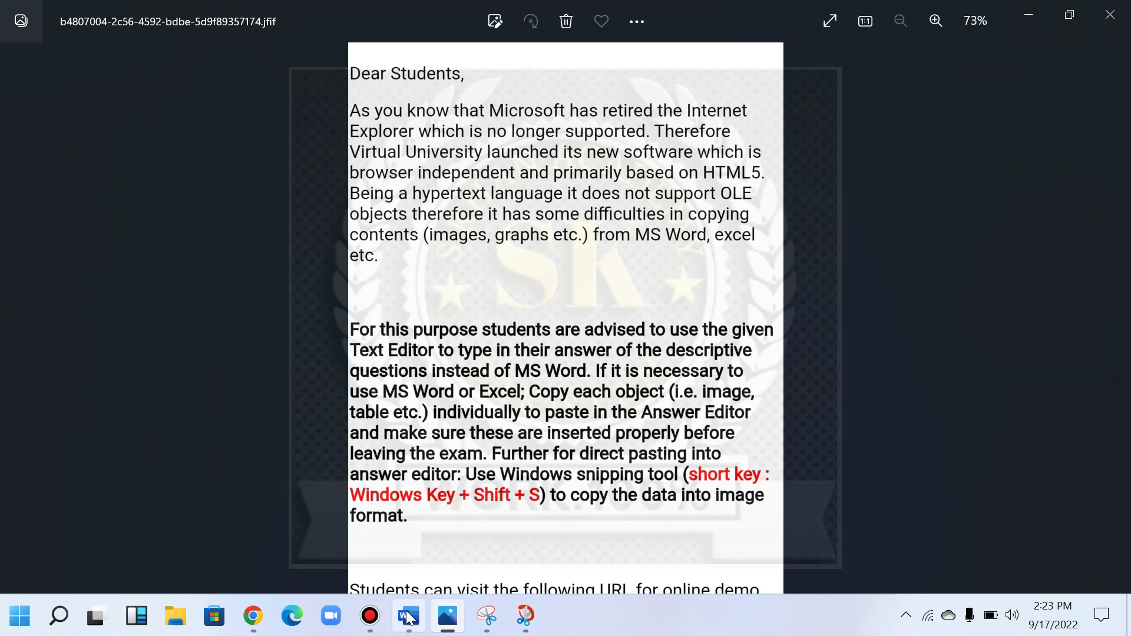
left_click(409, 616)
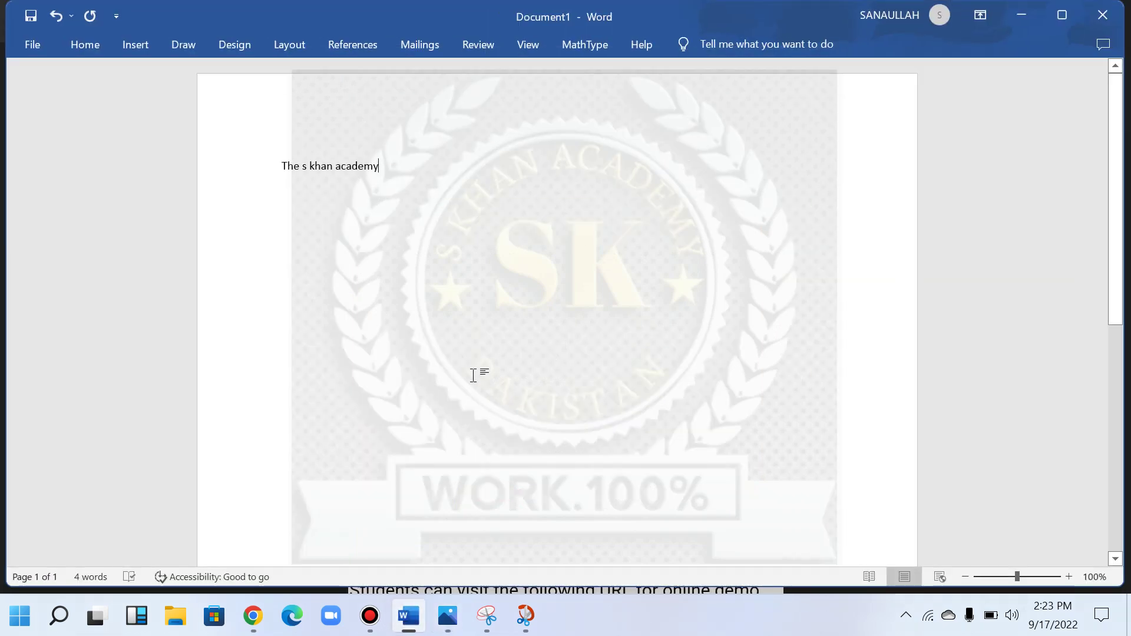
key("BackSpace")
key("BackSpace")
key("BackSpace")
key("BackSpace")
key("BackSpace")
key("BackSpace")
key("BackSpace")
key("BackSpace")
key("BackSpace")
key("BackSpace")
key("BackSpace")
key("BackSpace")
key("BackSpace")
key("BackSpace")
key("BackSpace")
key("BackSpace")
key("BackSpace")
key("BackSpace")
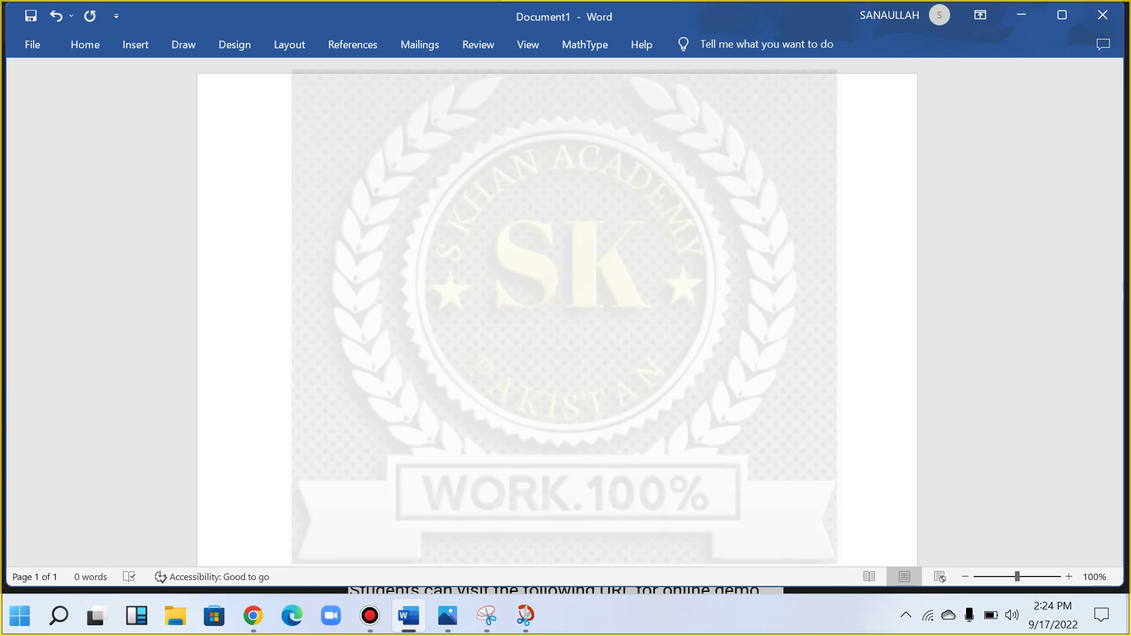
Capture a rectangular screen snip of the blank Word page to the clipboard
key("super+shift+s")
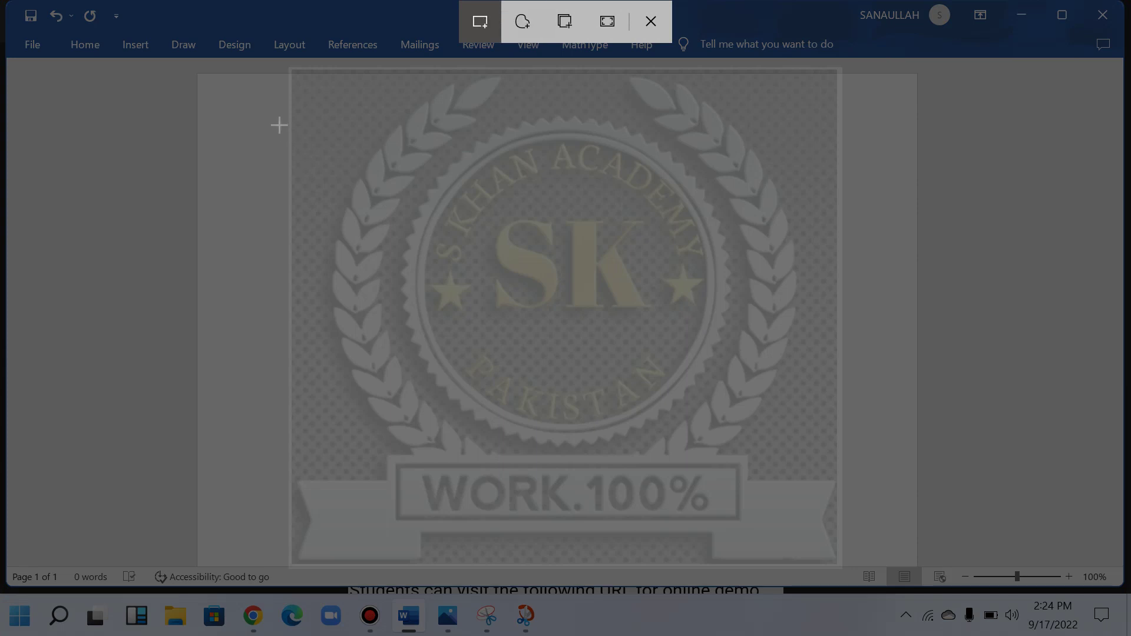
left_click_drag(260, 109, 891, 542)
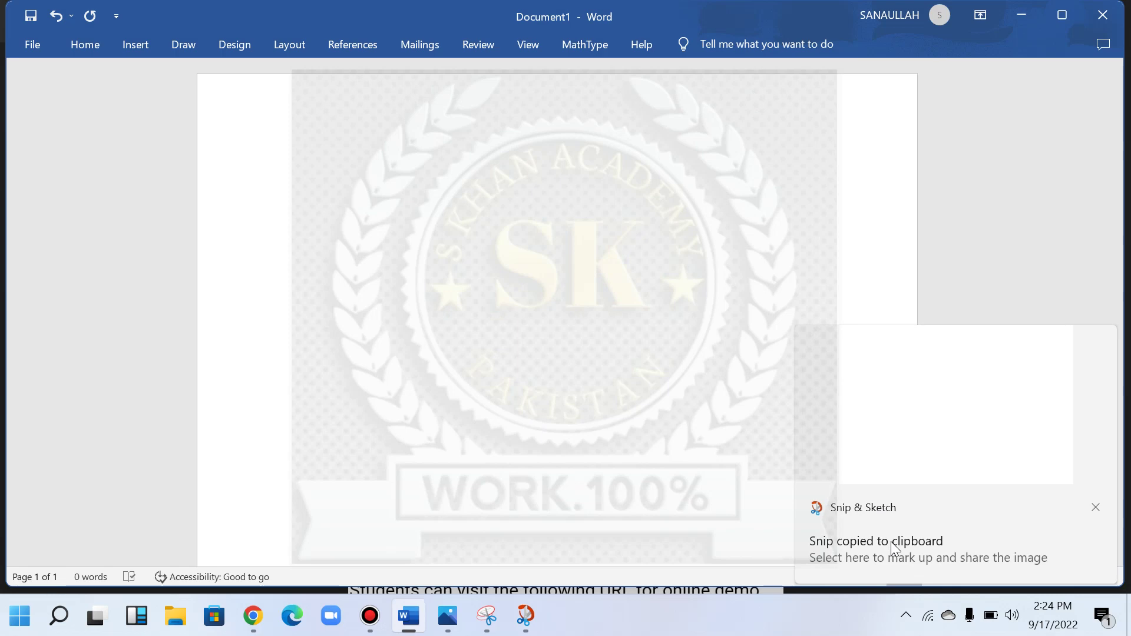
left_click(1103, 16)
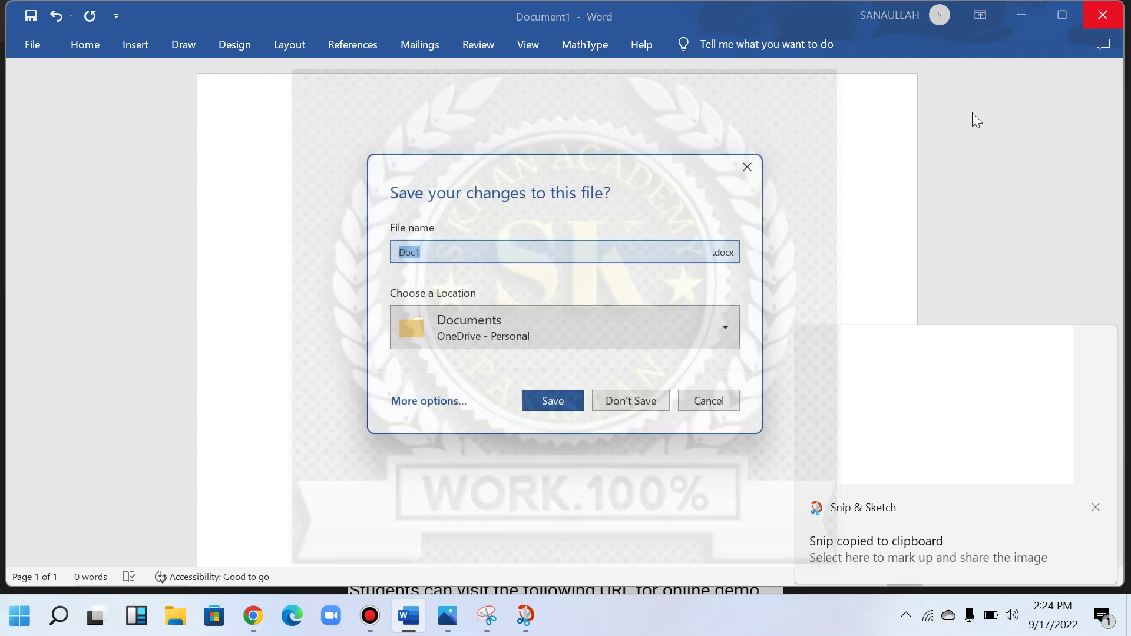
left_click(757, 169)
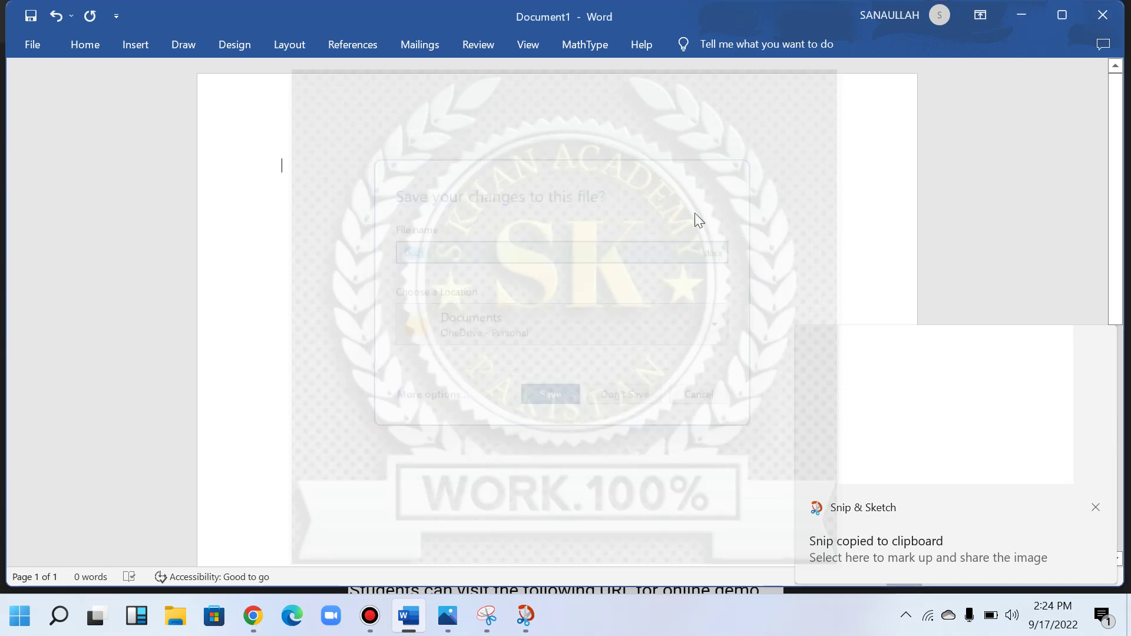
Switch to the exam in Chrome, save question 23's answer and go to question 24
left_click(248, 626)
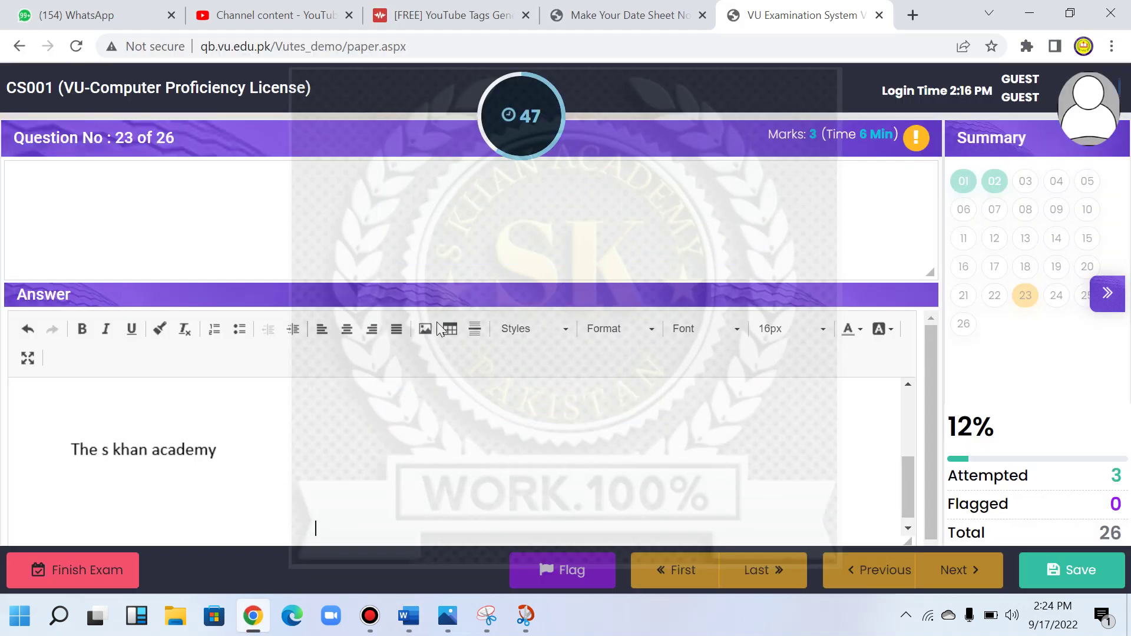
left_click(1058, 565)
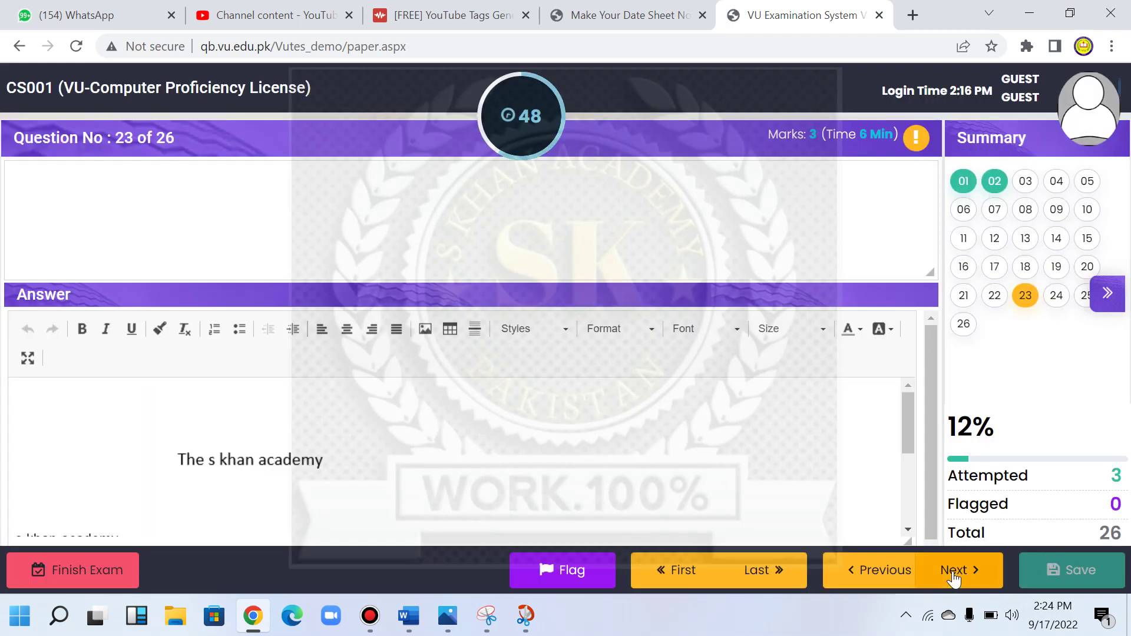
left_click(951, 577)
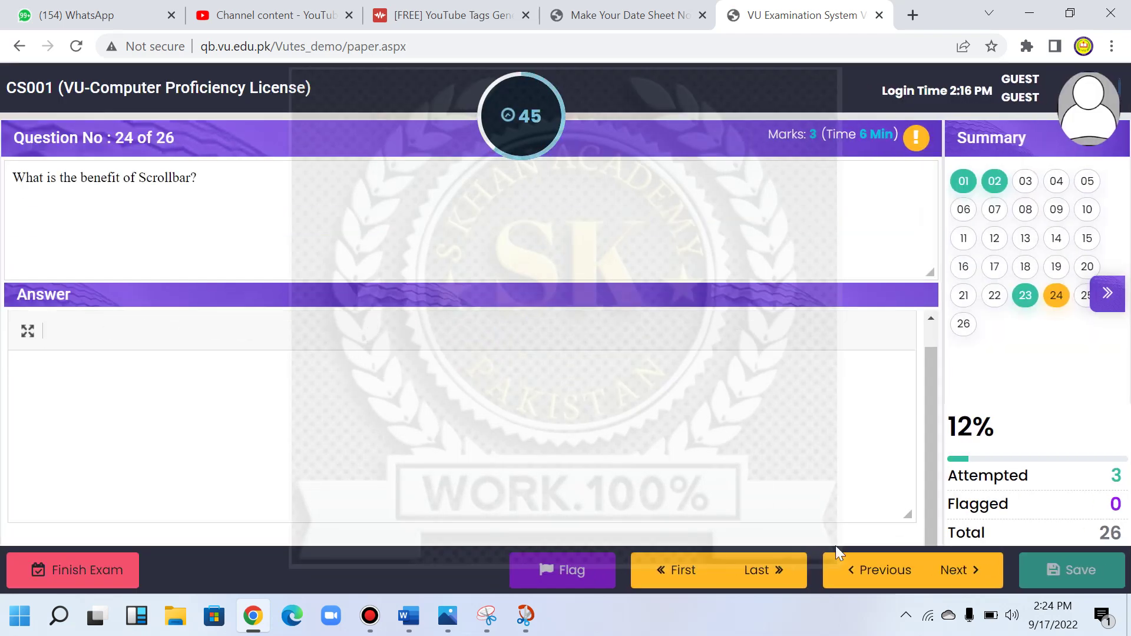
left_click(150, 431)
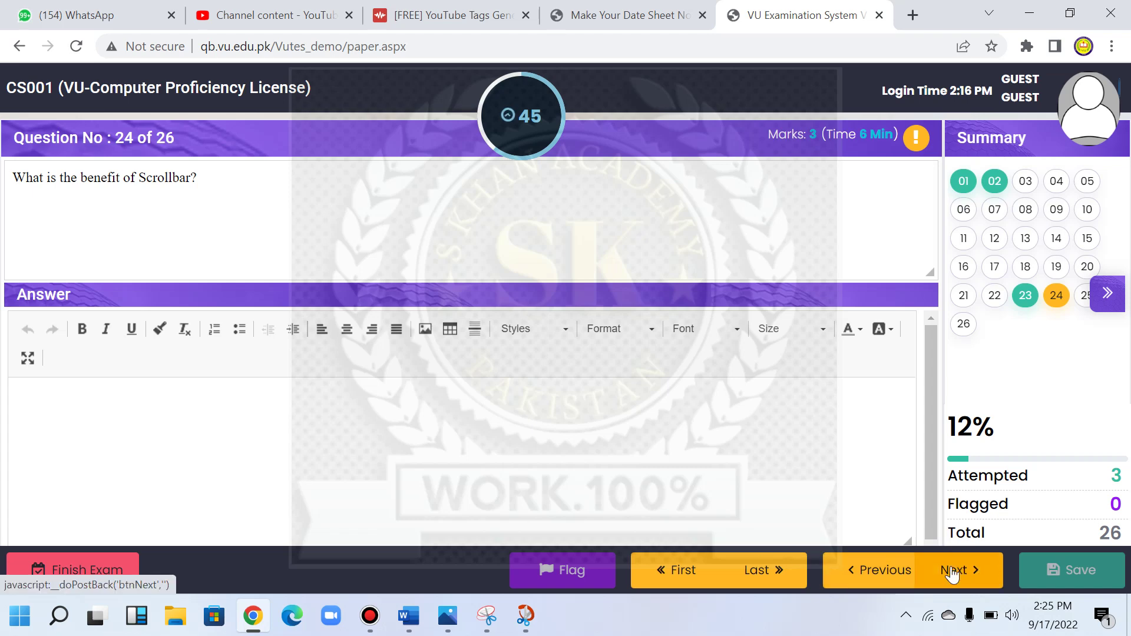
Go back to question 23 and review its saved answer
left_click(865, 572)
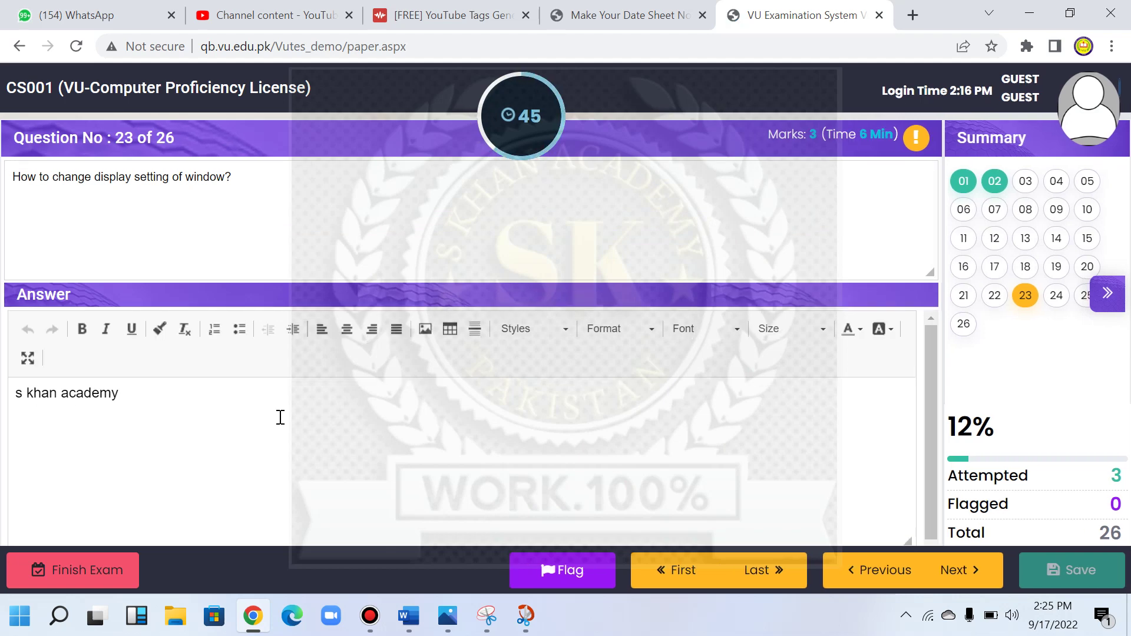
scroll(281, 417, "down", 1)
scroll(281, 417, "up", 1)
scroll(280, 418, "down", 1)
left_click(166, 421)
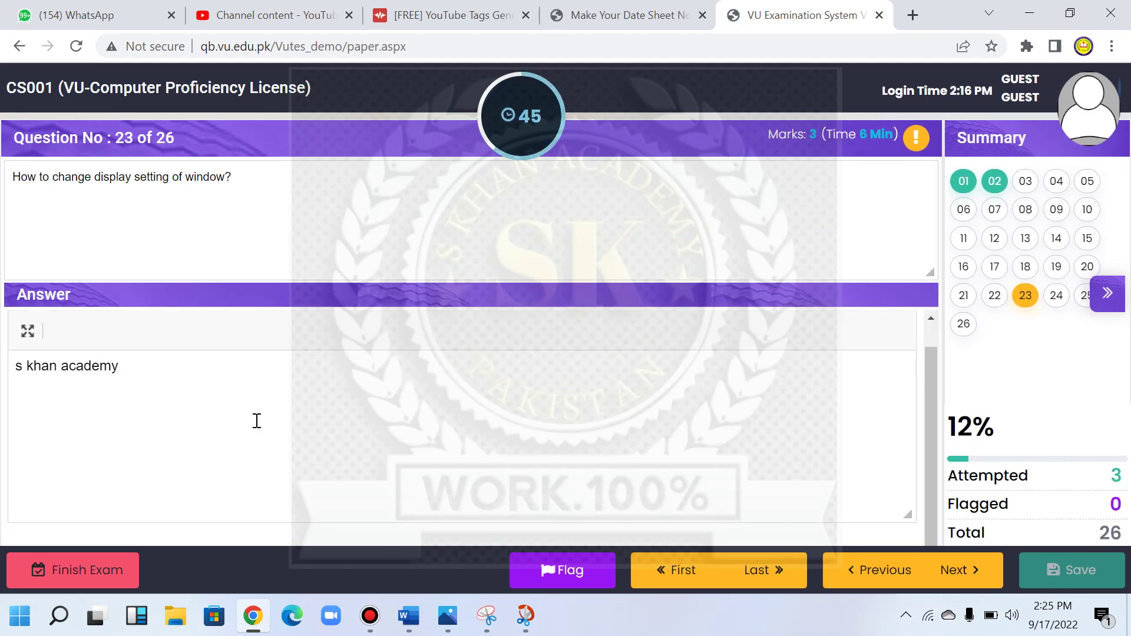
left_click(313, 434)
Go to question 24 of the exam and place the cursor in its empty answer editor
left_click(967, 565)
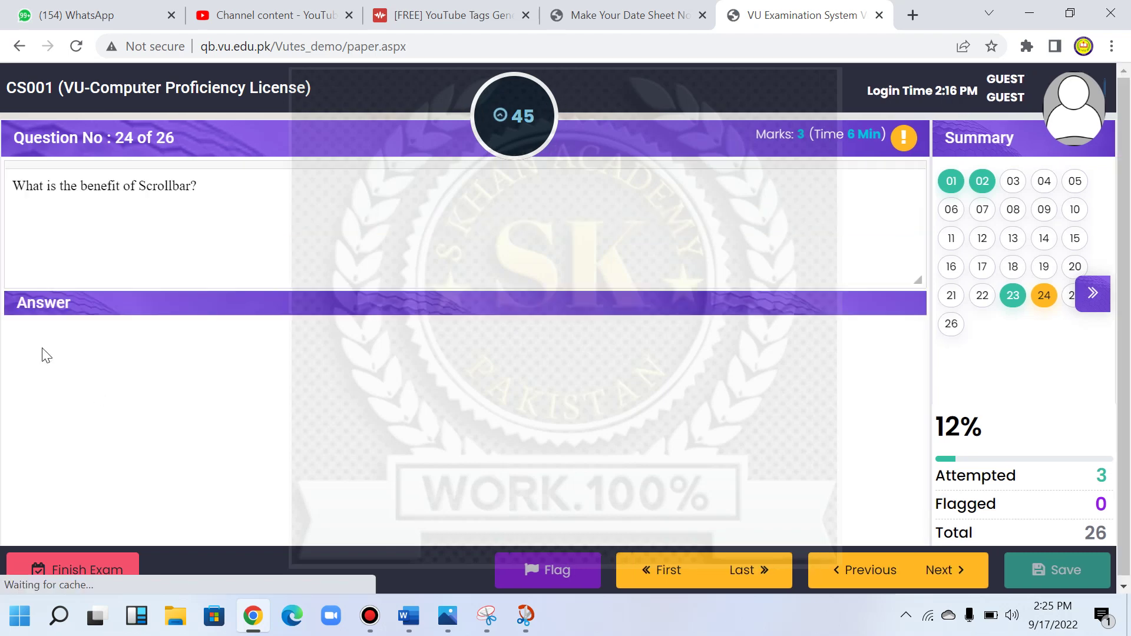
left_click(88, 431)
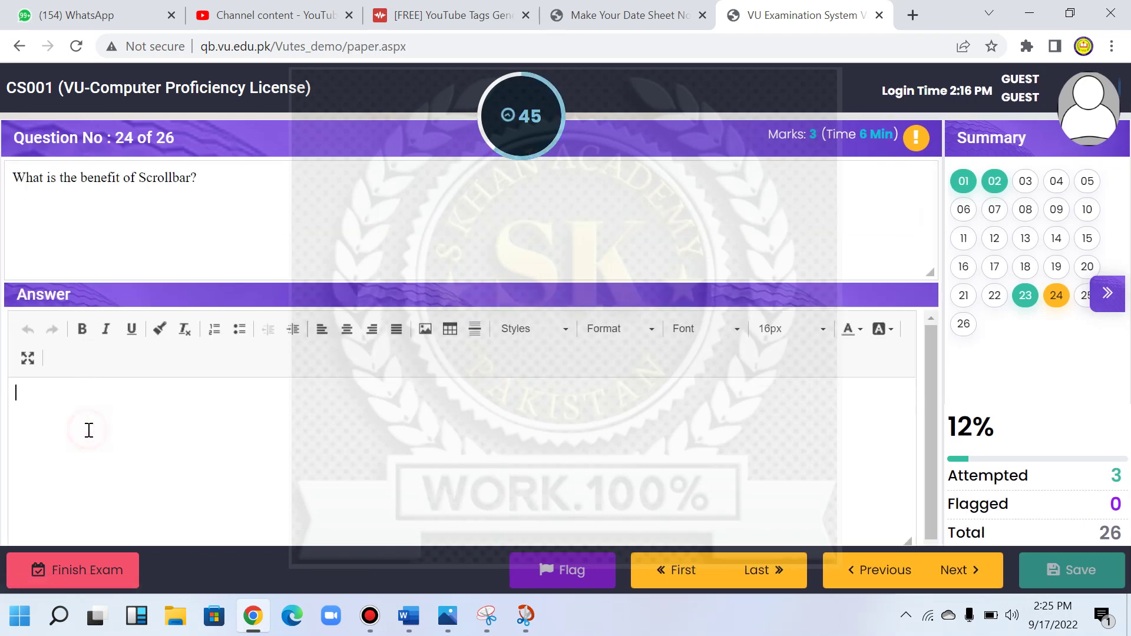
key("Return")
key("Return")
key("Return")
key("Return")
key("Return")
key("Return")
key("Return")
key("Return")
key("Return")
key("Return")
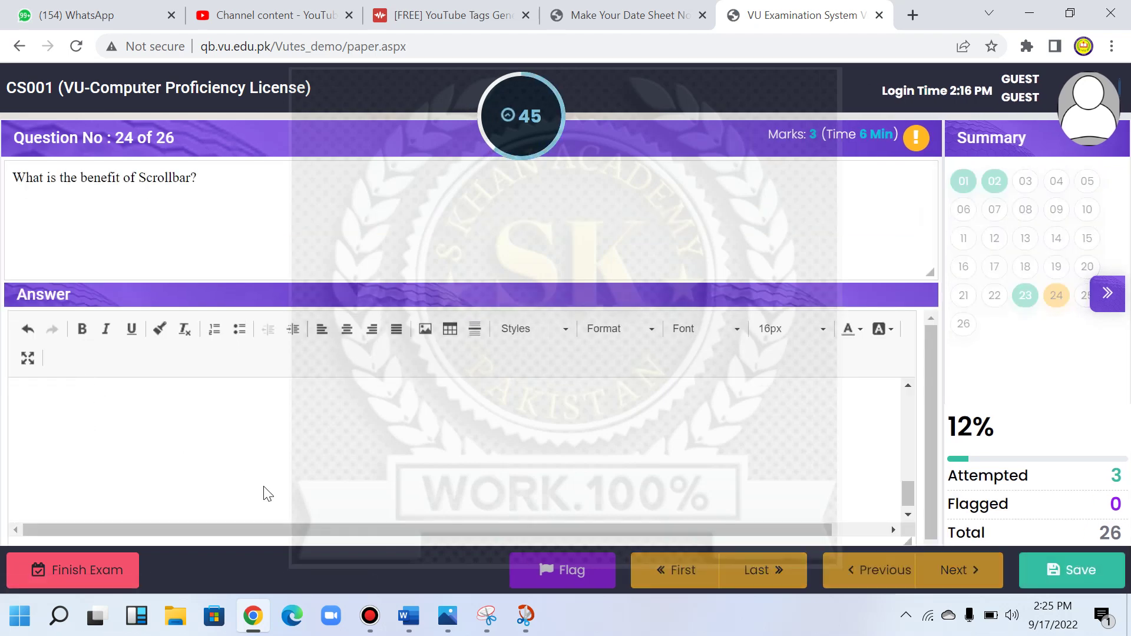
scroll(269, 494, "up", 10)
scroll(268, 494, "down", 10)
scroll(265, 486, "up", 5)
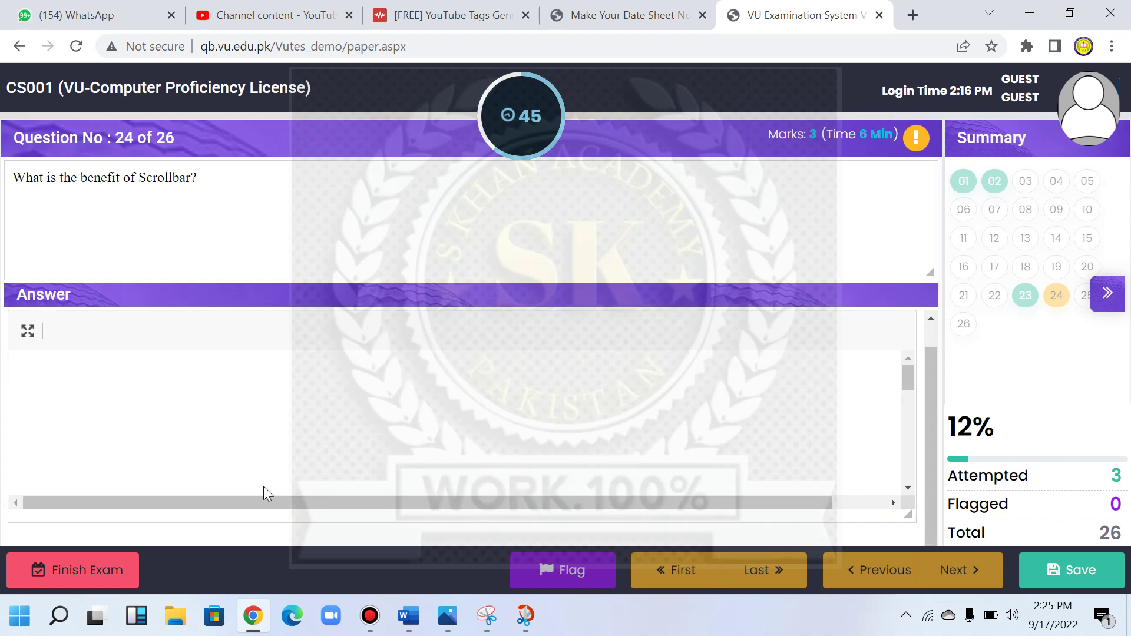
scroll(264, 487, "down", 5)
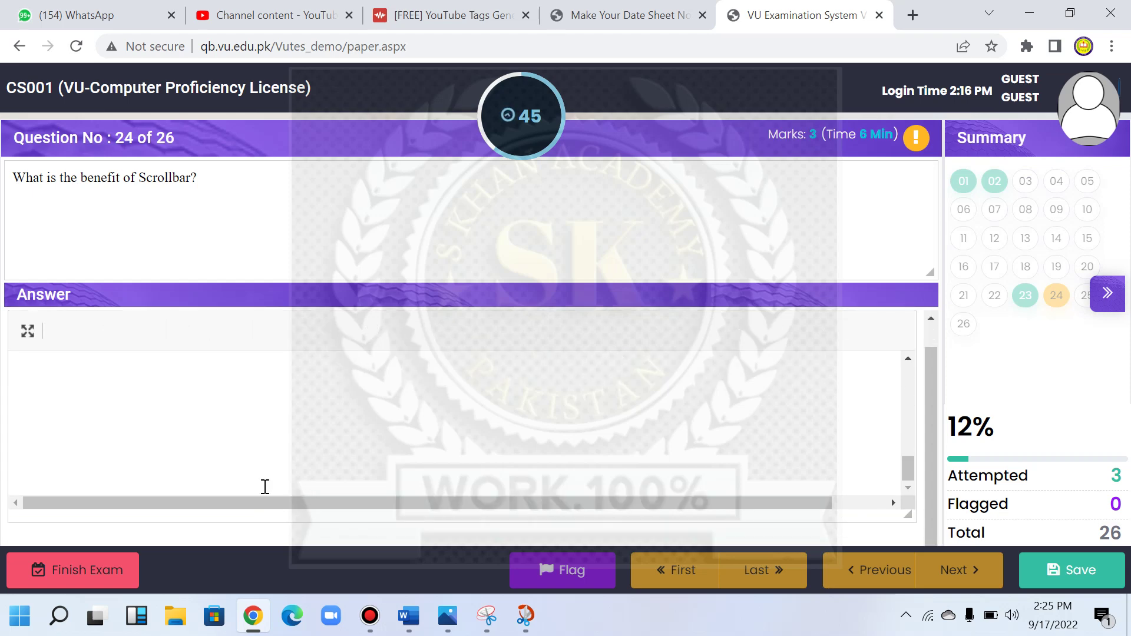
key("ctrl+a")
key("Delete")
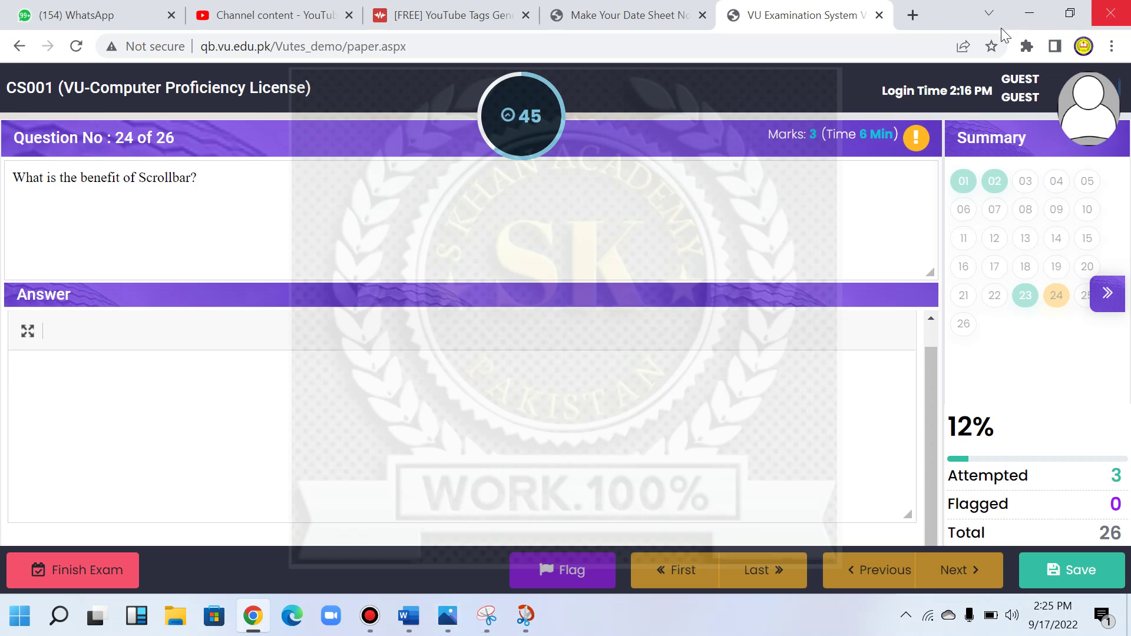
Minimize the Chrome, Word and photo viewer windows and copy the image file "1" from the desktop
left_click(1031, 12)
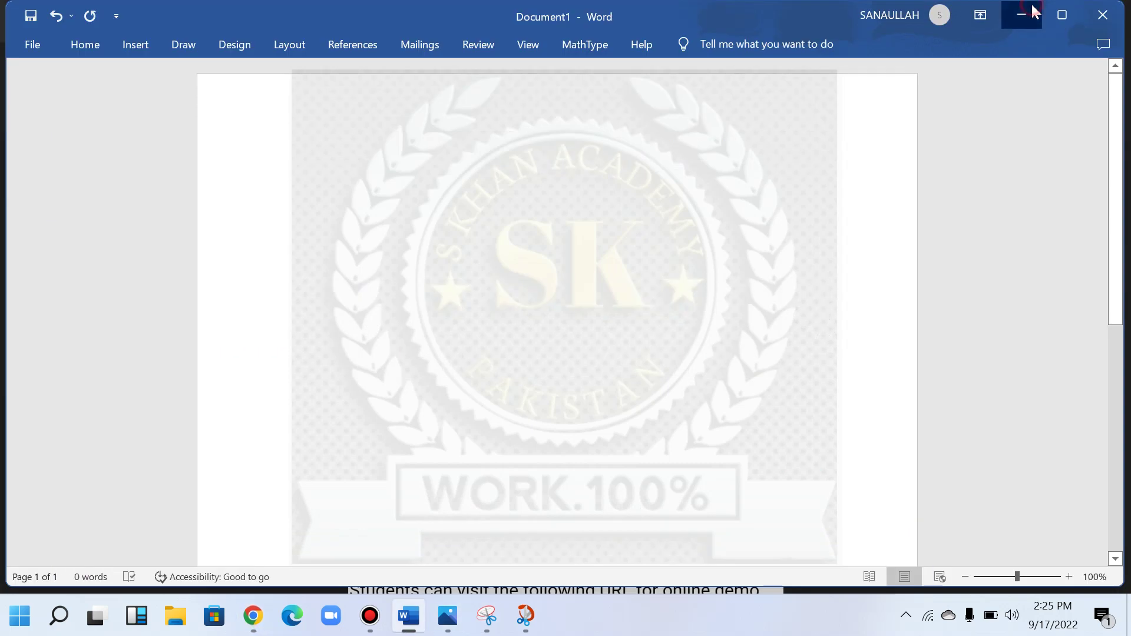
left_click(1030, 6)
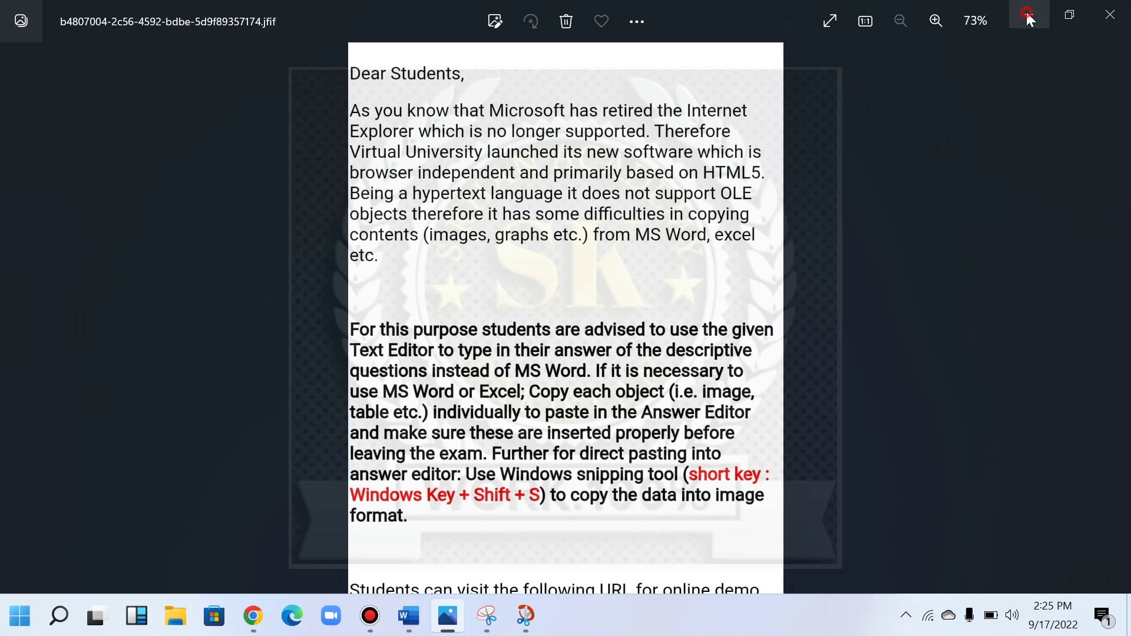
left_click(1026, 12)
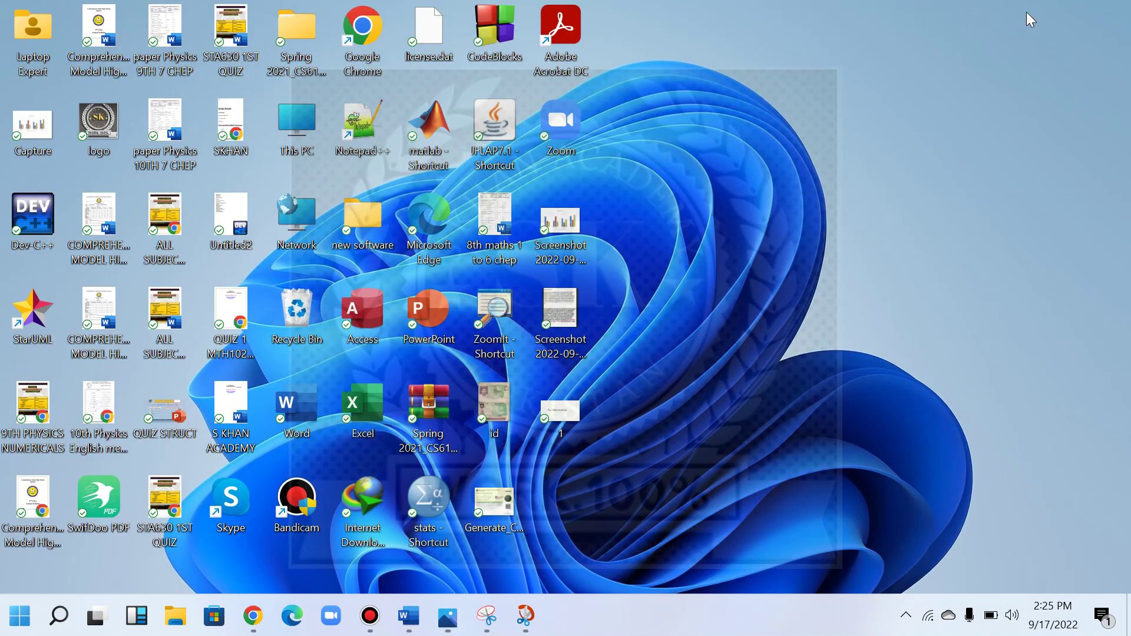
right_click(564, 415)
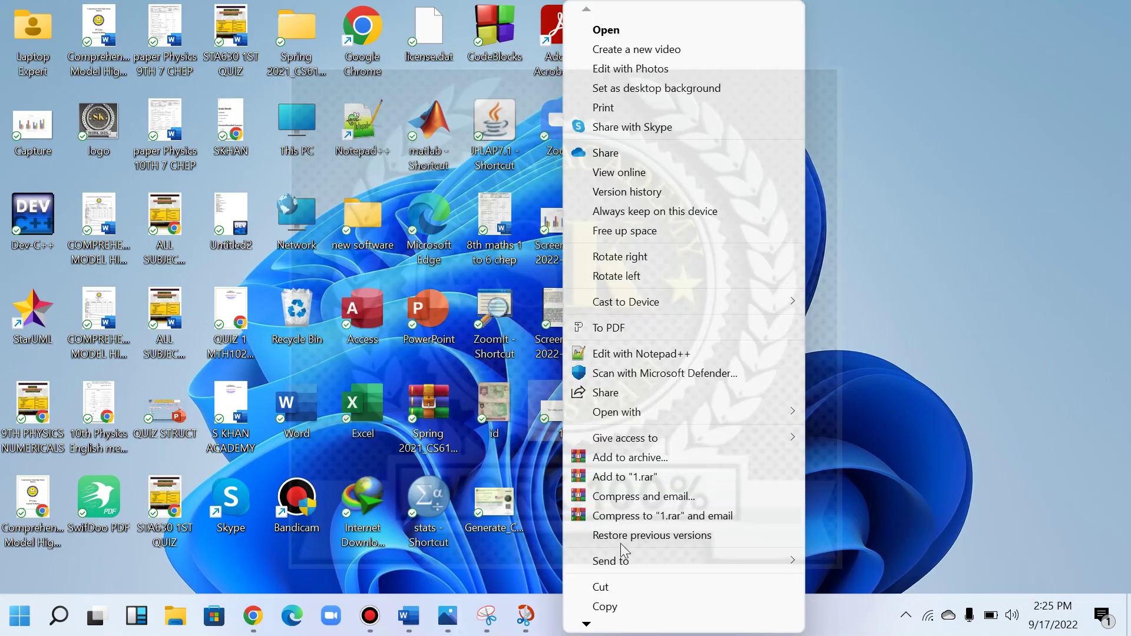
left_click(608, 609)
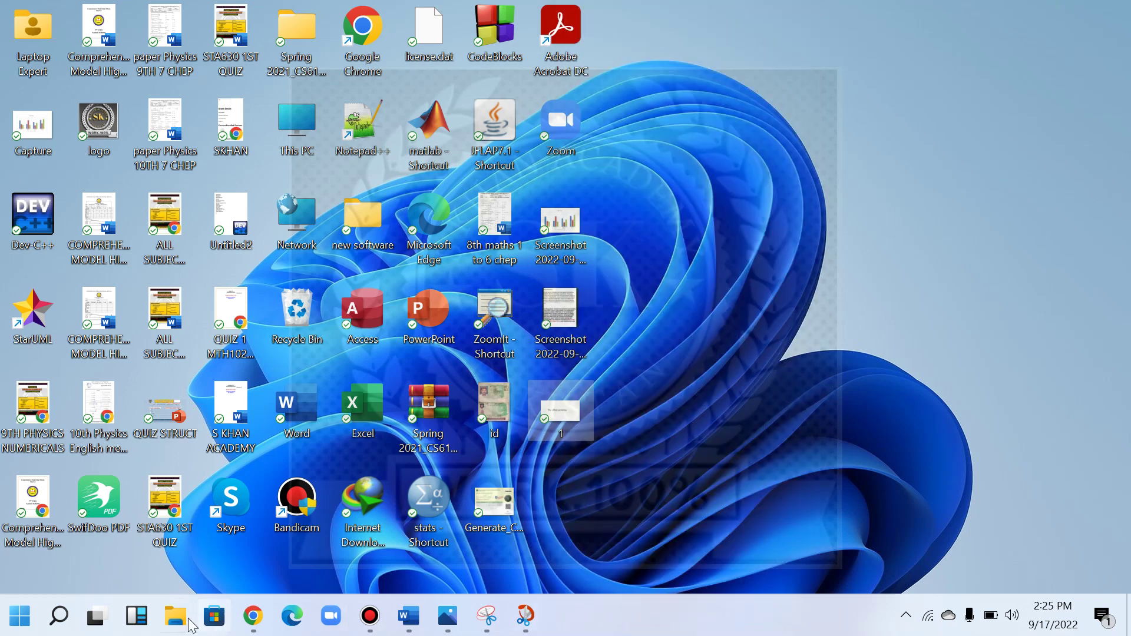
Switch to the exam in Chrome, paste the copied image into question 24's answer and save it
left_click(256, 628)
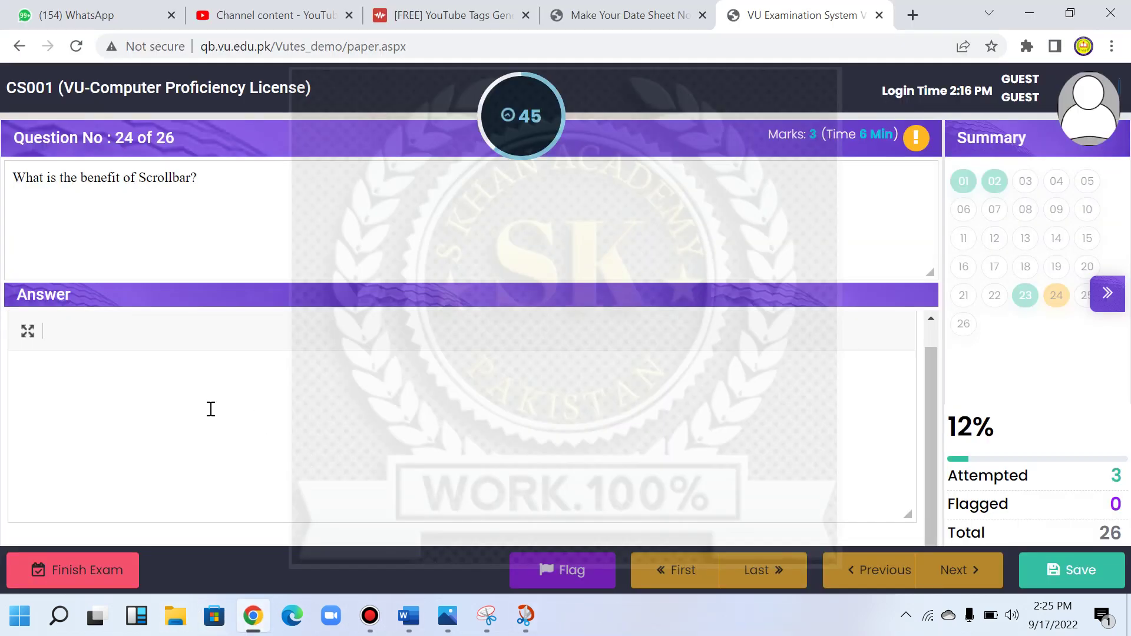
key("ctrl+v")
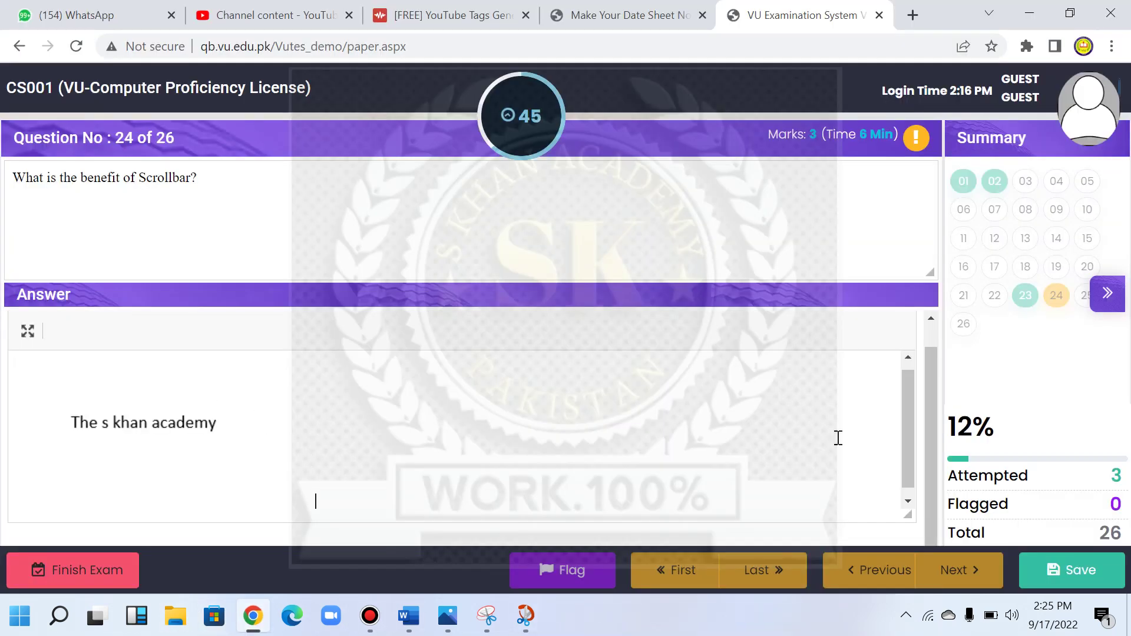
left_click(1070, 571)
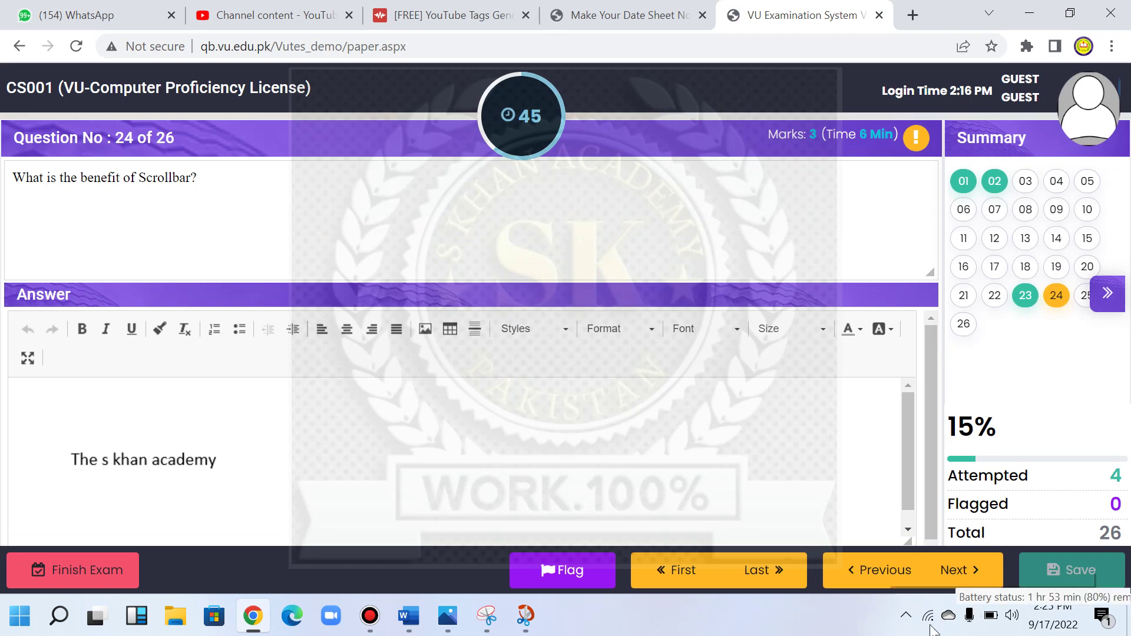
Go on to question 25 and return to question 24 to check its saved image answer
left_click(967, 580)
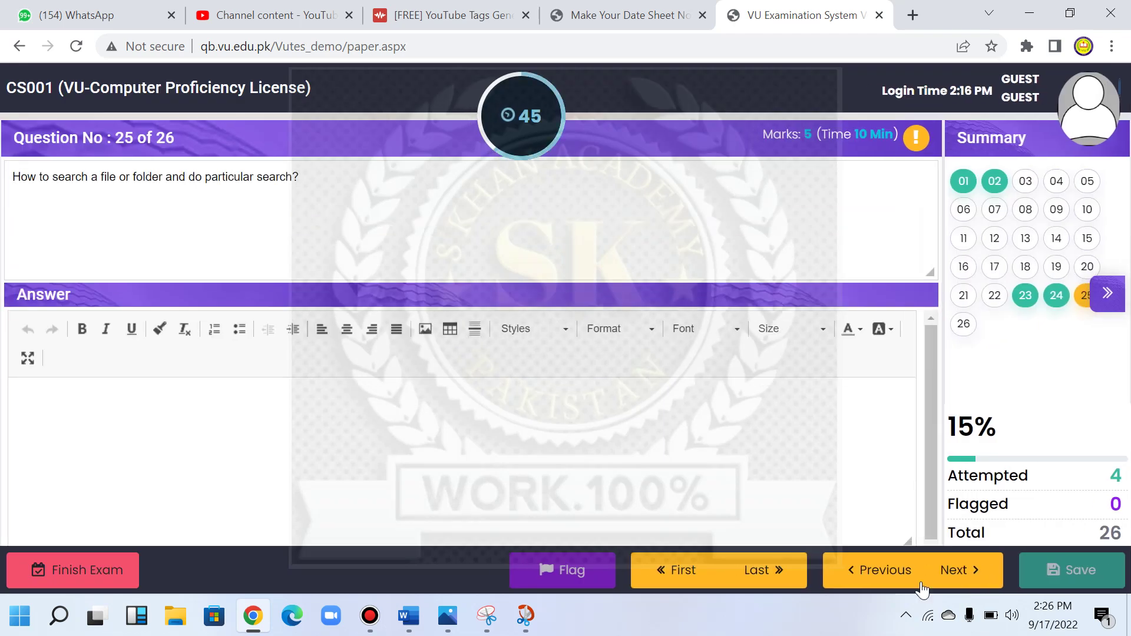
left_click(860, 577)
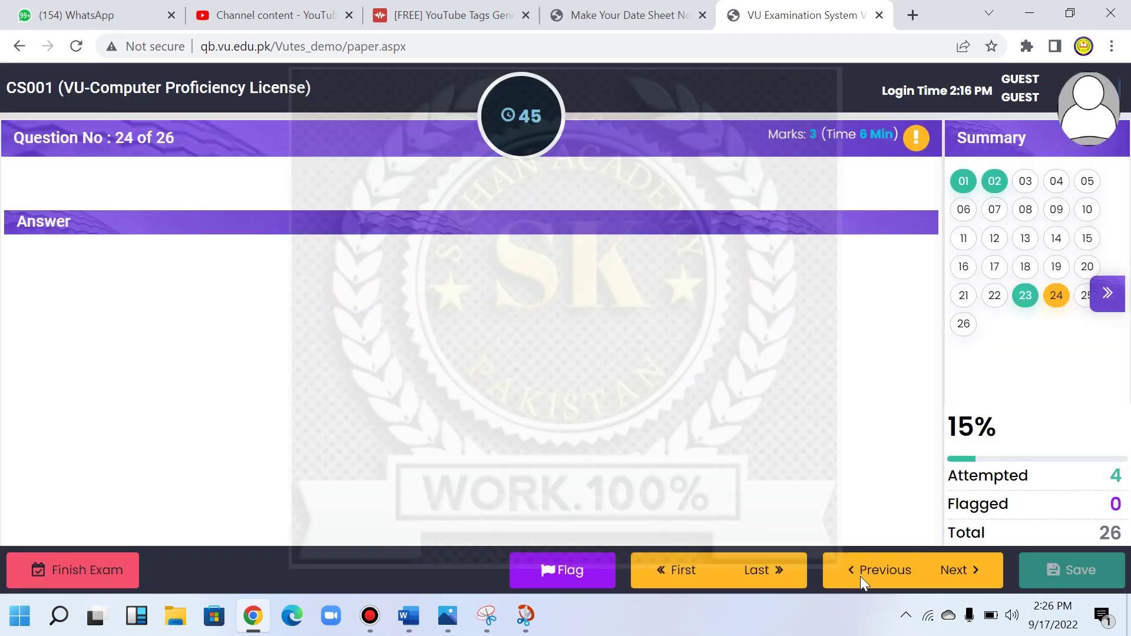
Add the text "s khan academy" a few lines below the image in question 24's answer and save it
left_click(385, 465)
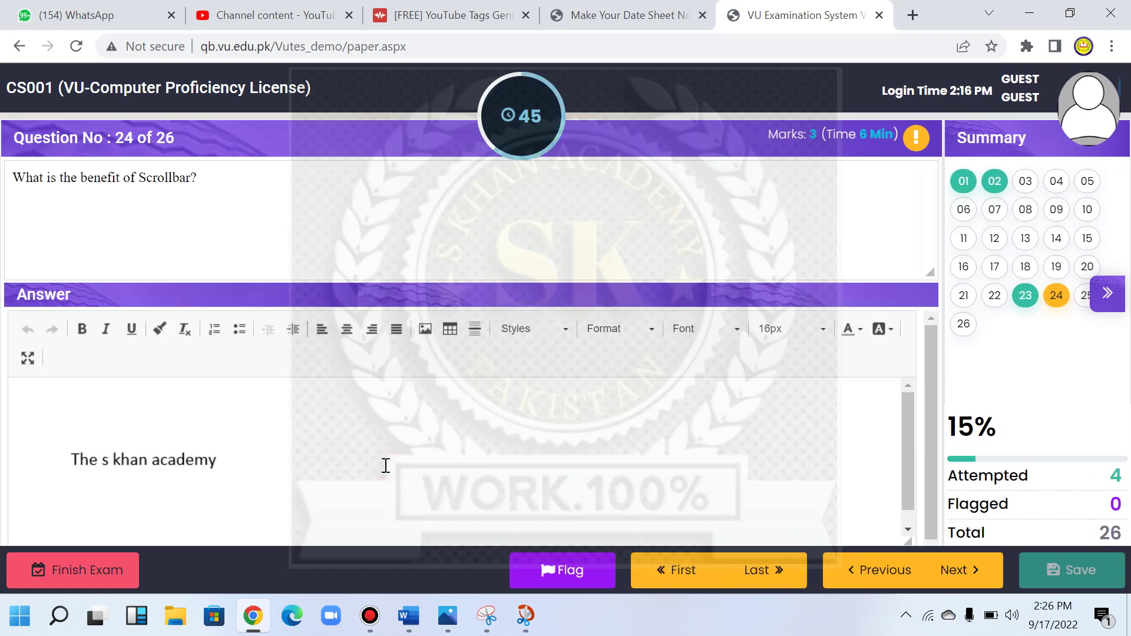
key("Return")
key("Return")
key("Return")
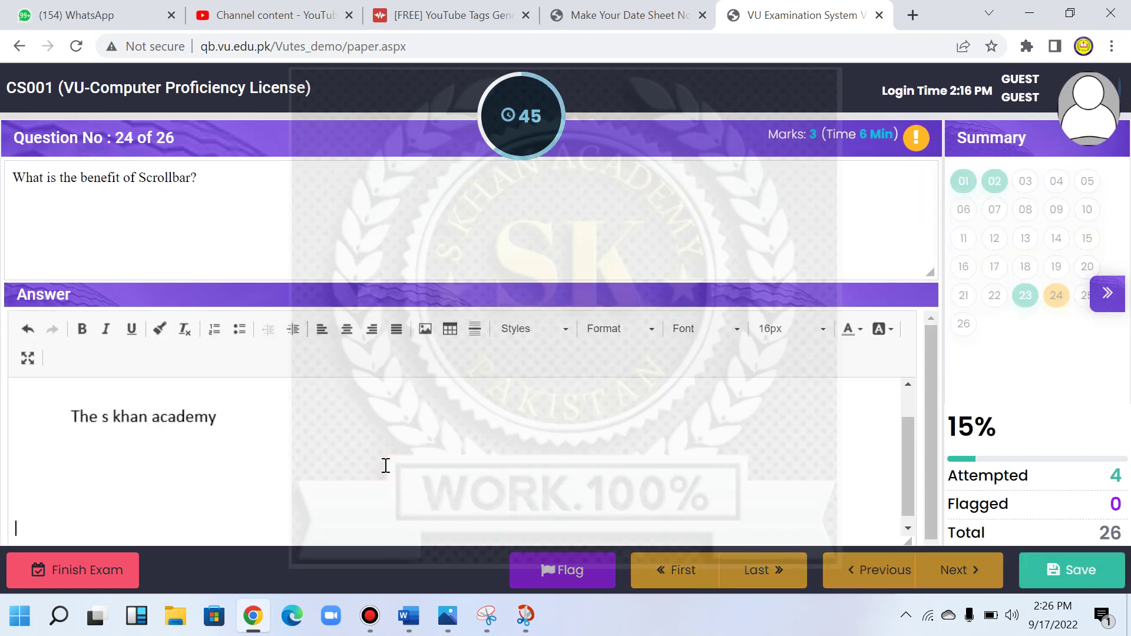
type("s khan academy")
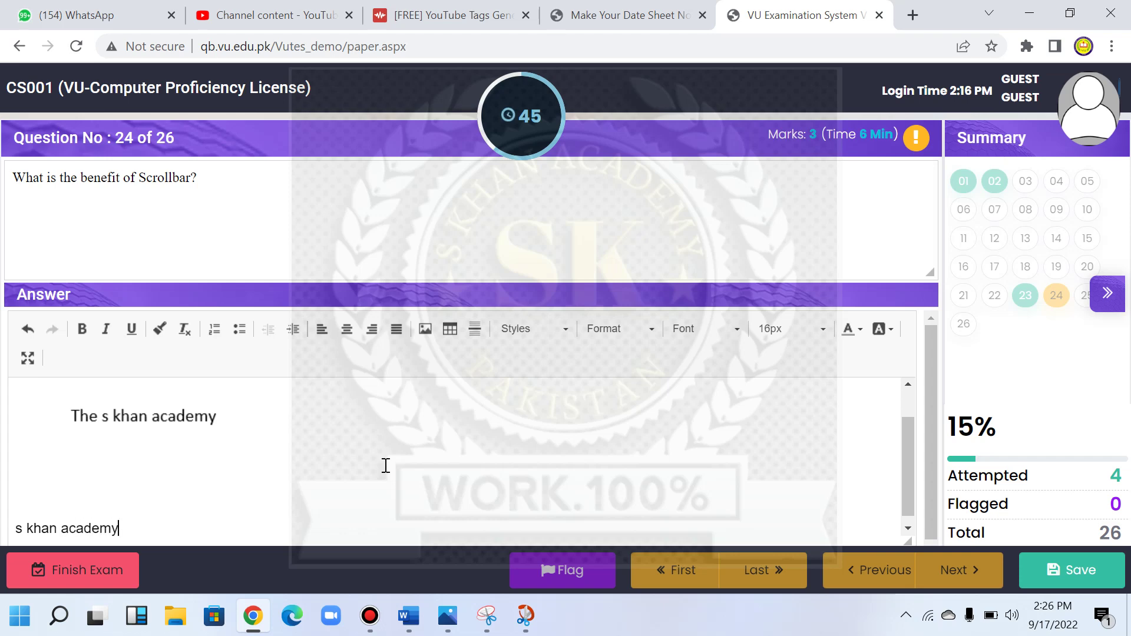
left_click(1064, 567)
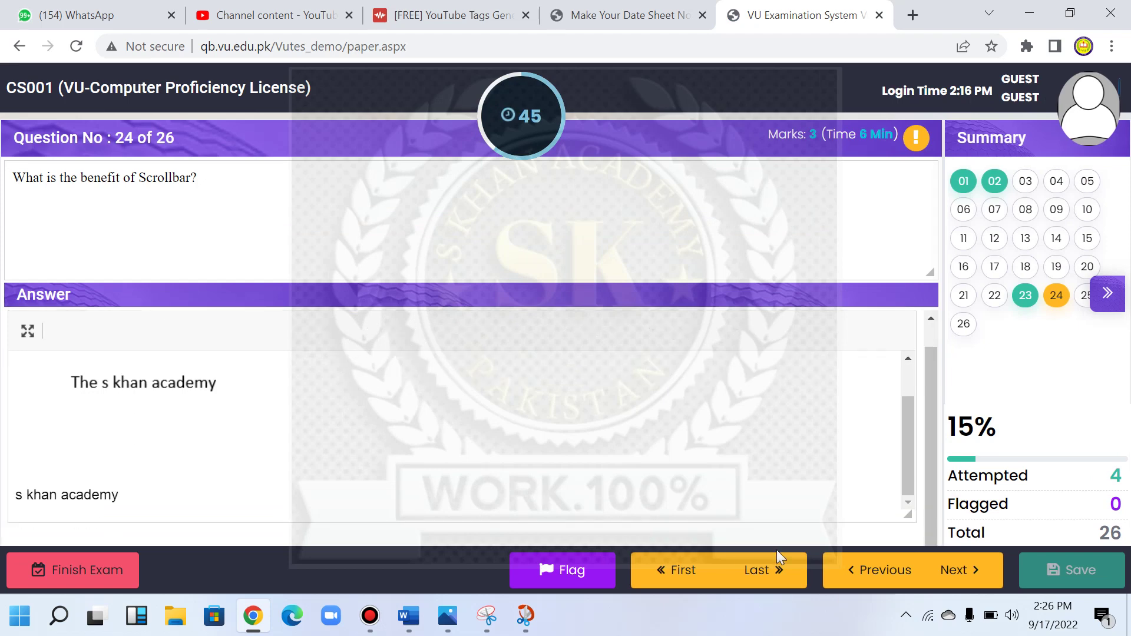
Visit question 25, go back to question 24 and review its saved answer with the image and added text
left_click(967, 569)
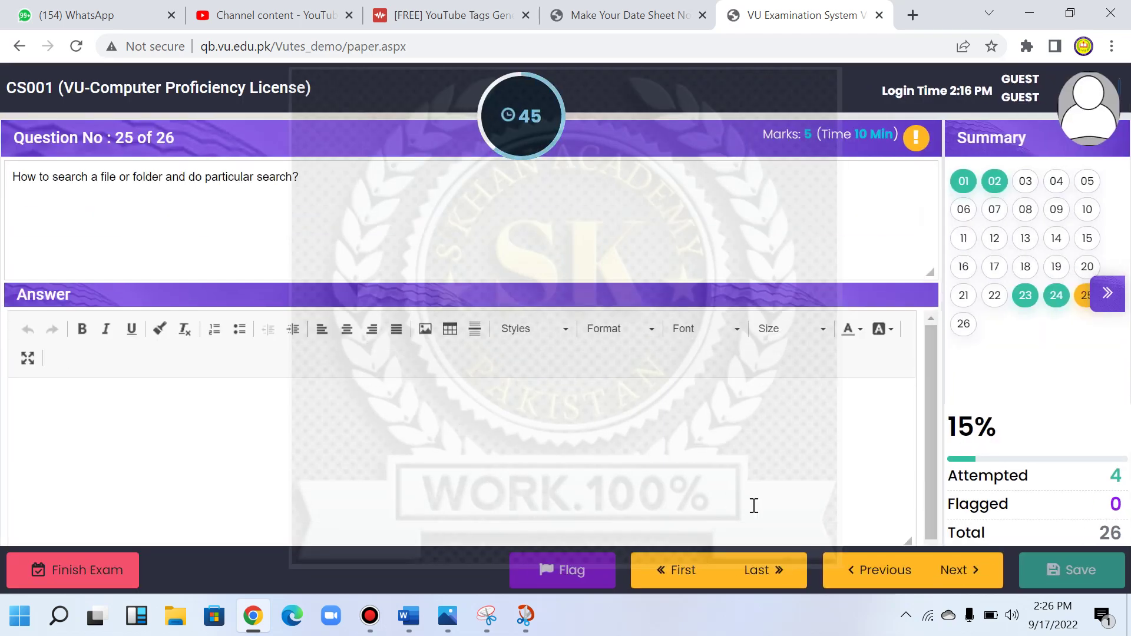
left_click(877, 575)
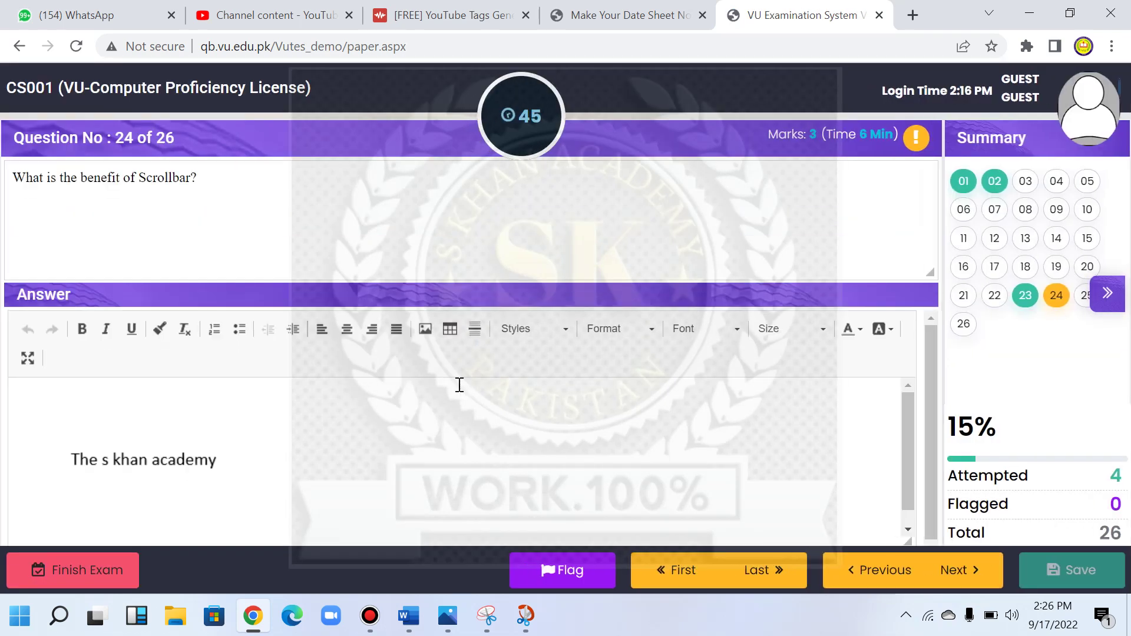
scroll(373, 442, "down", 2)
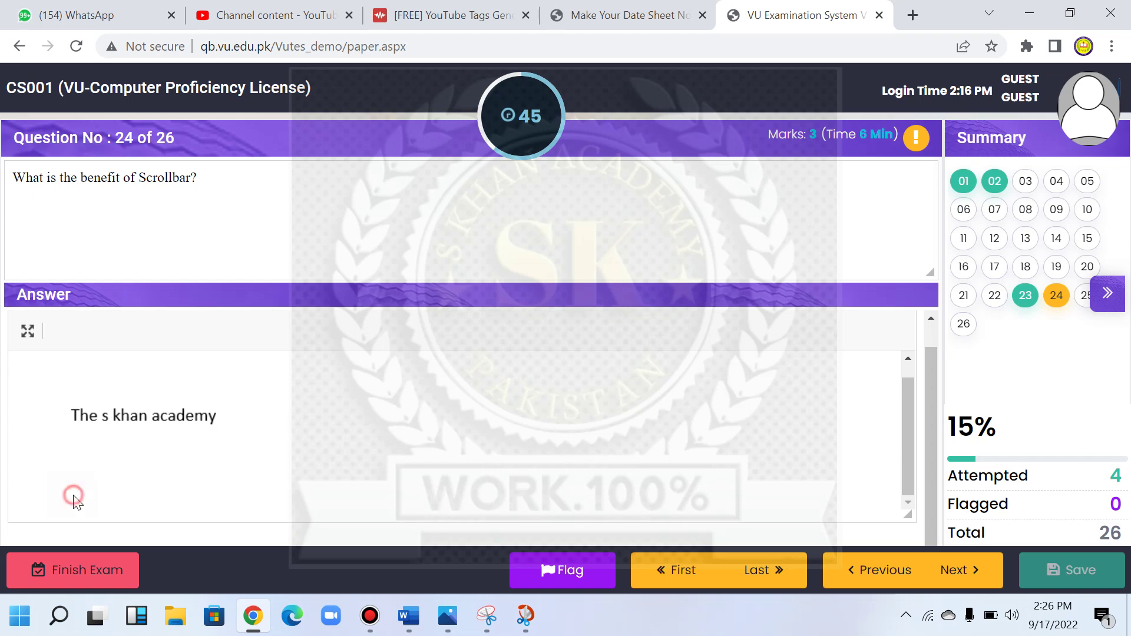
scroll(284, 476, "up", 3)
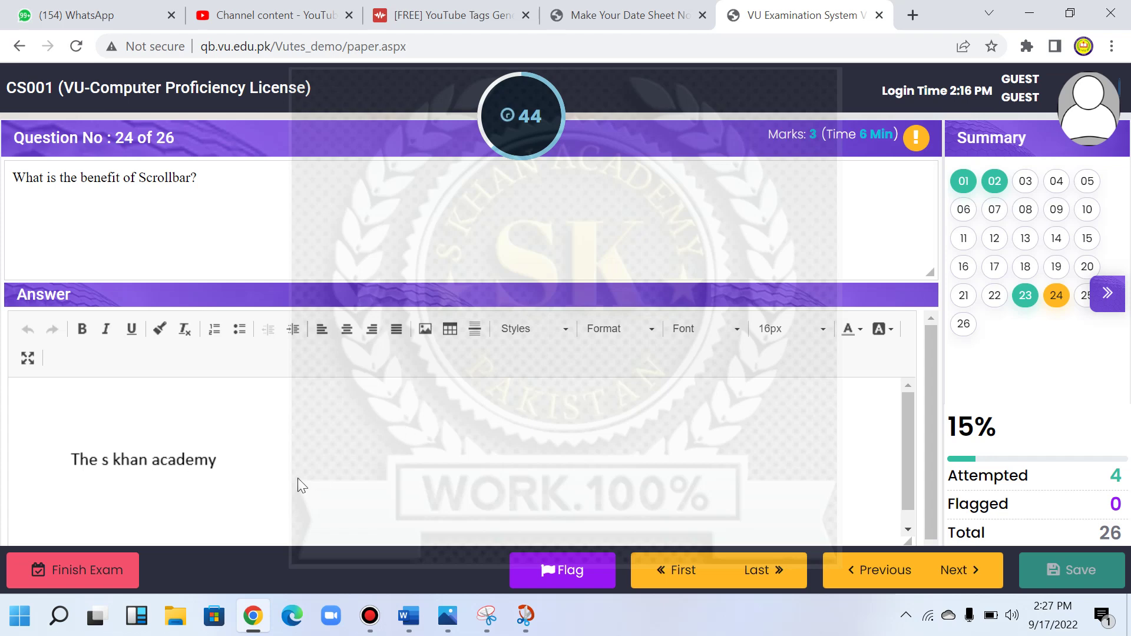
scroll(301, 485, "down", 1)
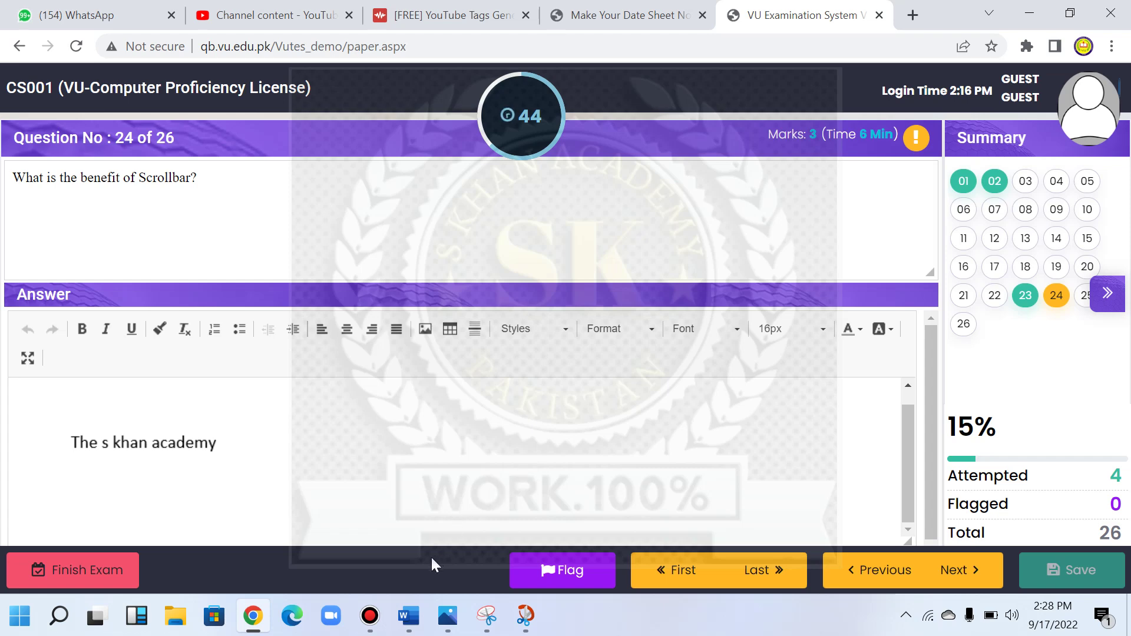
left_click(375, 615)
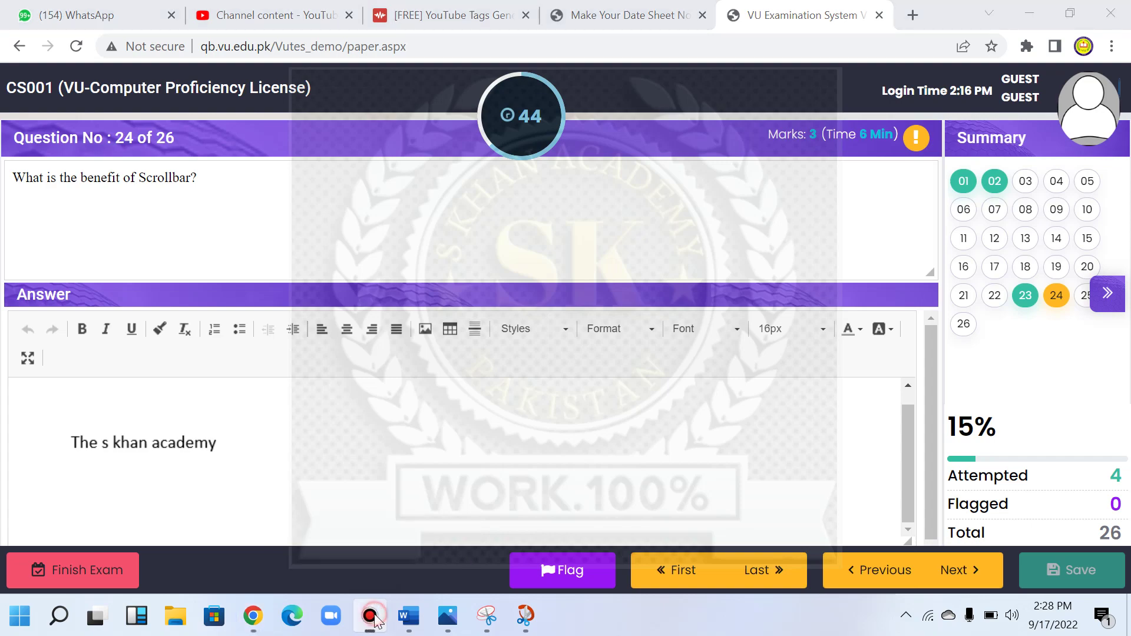